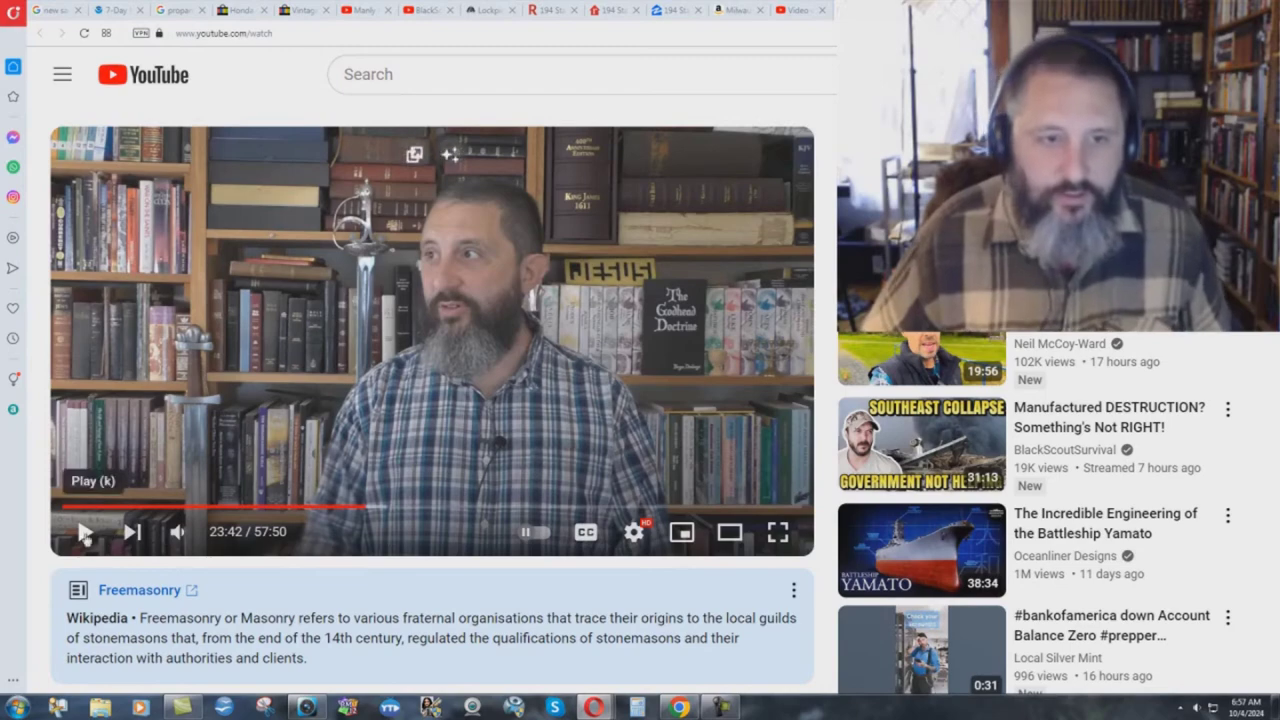
- Replay the YouTube video's section from about 23:38 to 23:47 to hear the pause in the audio
click(85, 533)
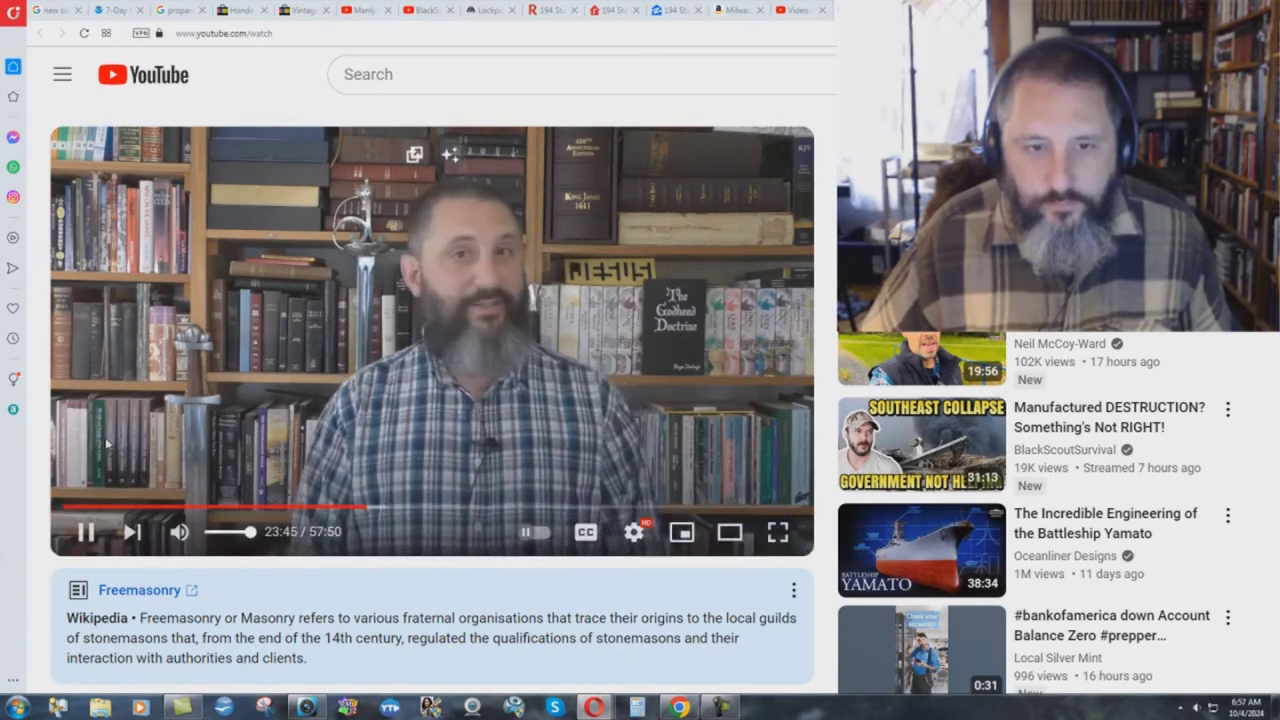
click(85, 532)
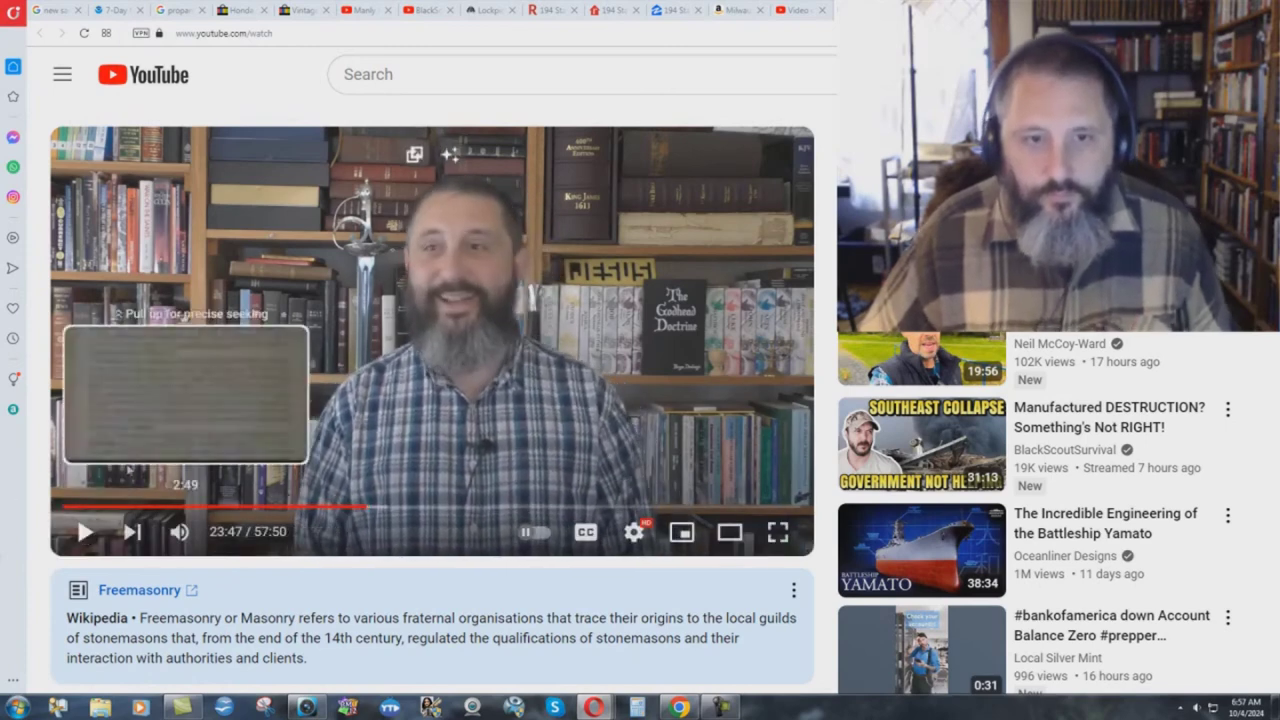
click(367, 507)
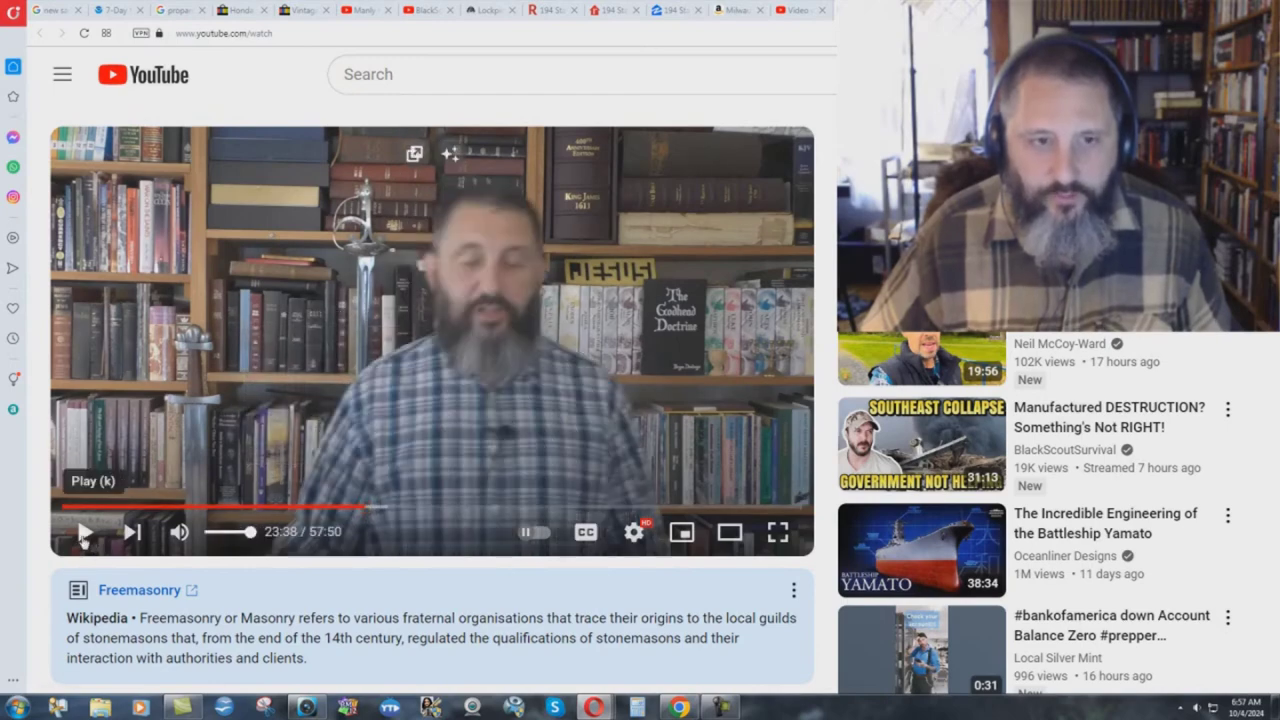
click(84, 536)
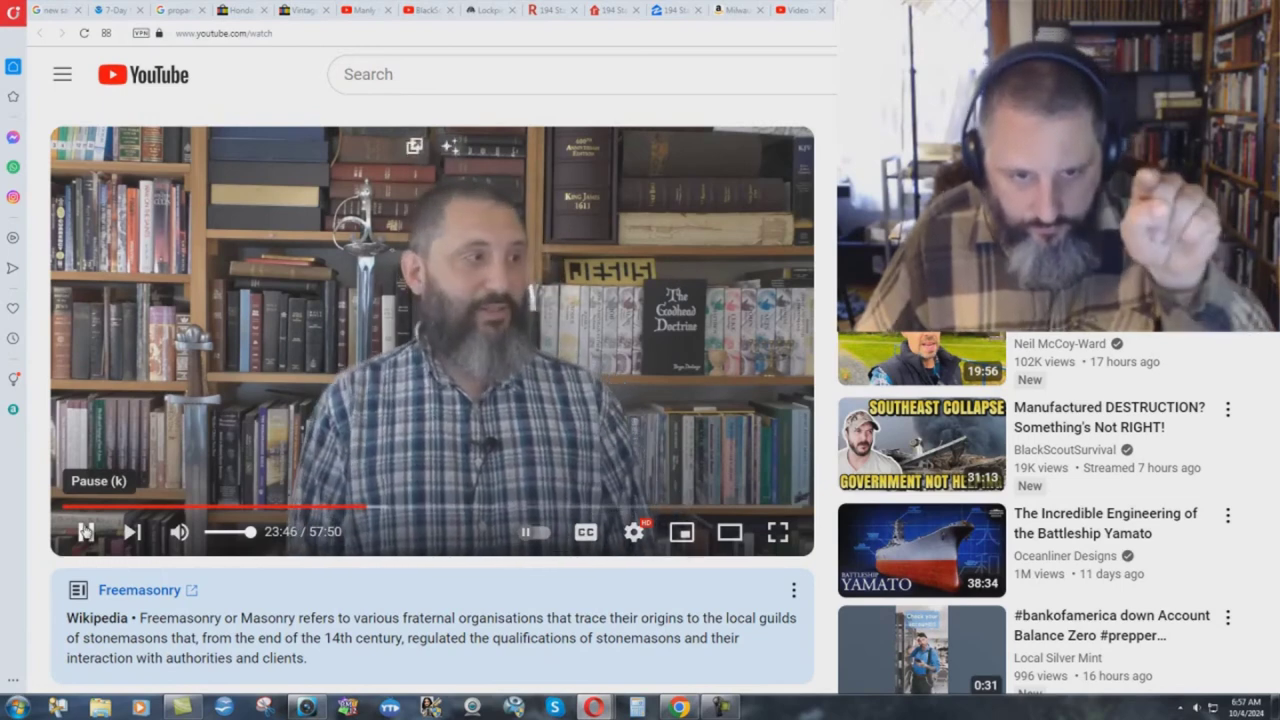
click(86, 532)
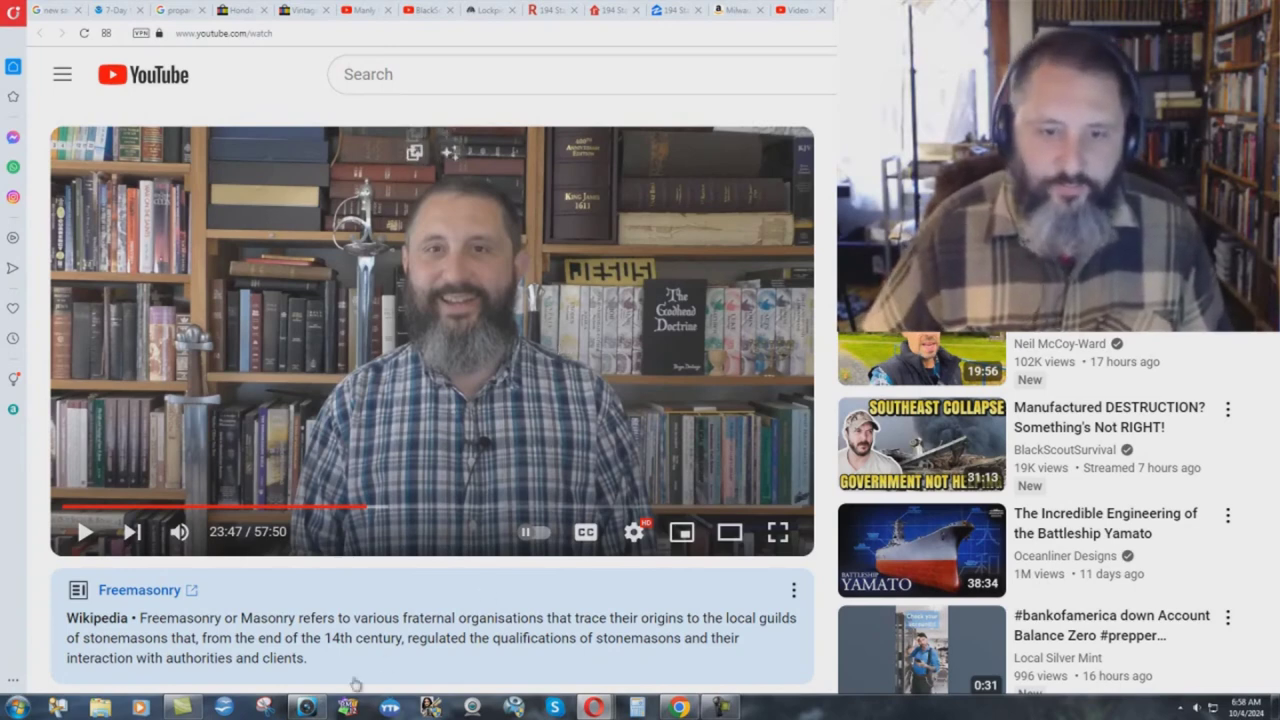
- Switch to the Vegas Movie Studio project and play the quiet gap around 00:24:35;22 with all audio tracks on
click(307, 707)
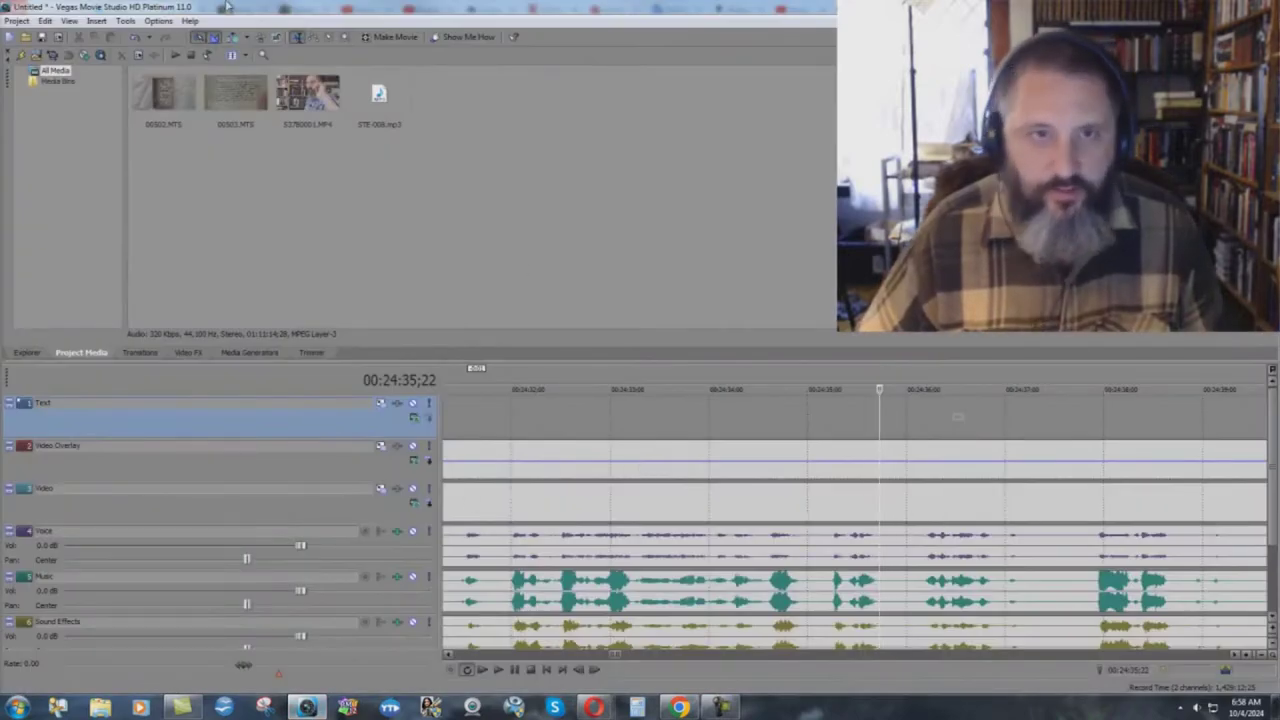
scroll(781, 540, down, 10)
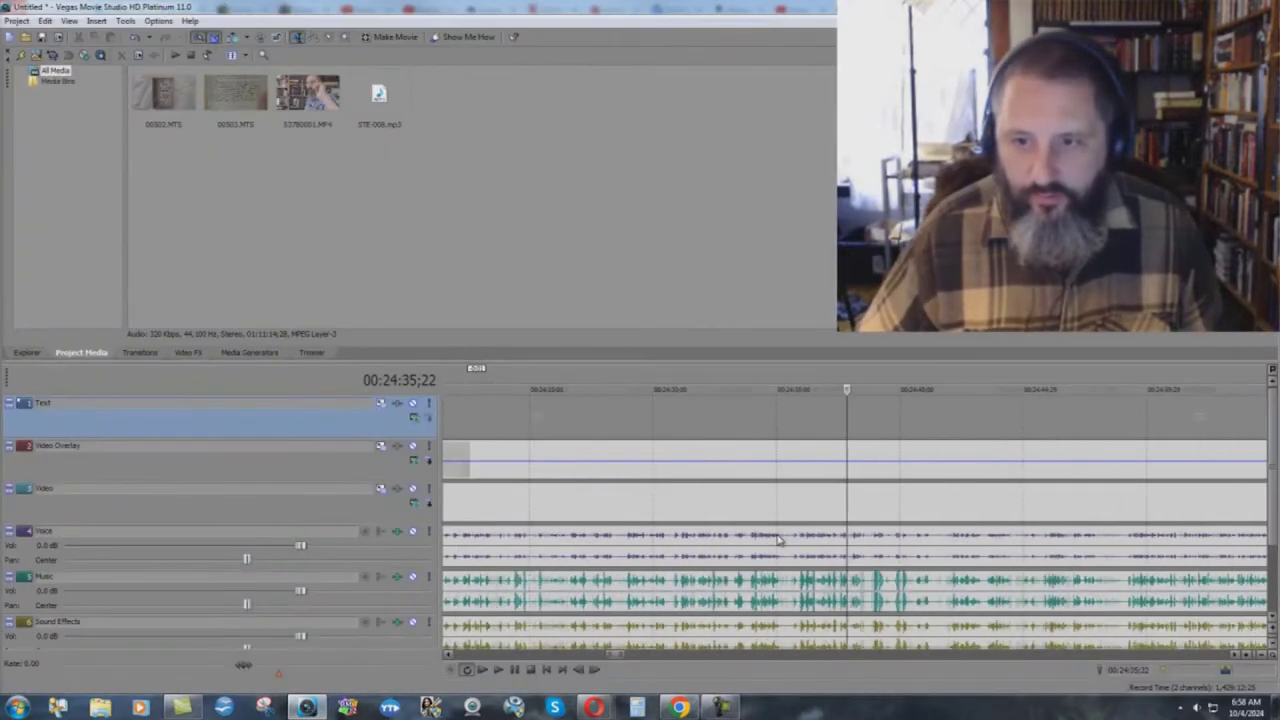
scroll(781, 540, down, 2)
drag(1275, 487, 1275, 535)
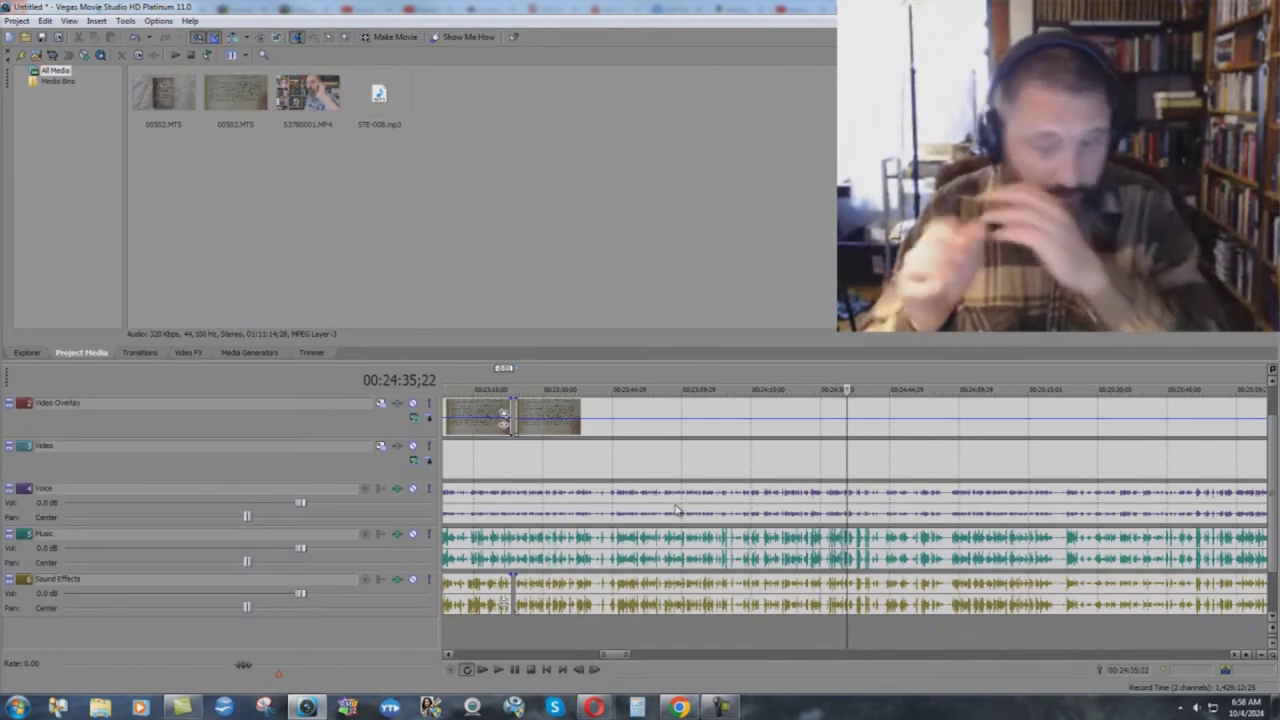
scroll(871, 498, up, 2)
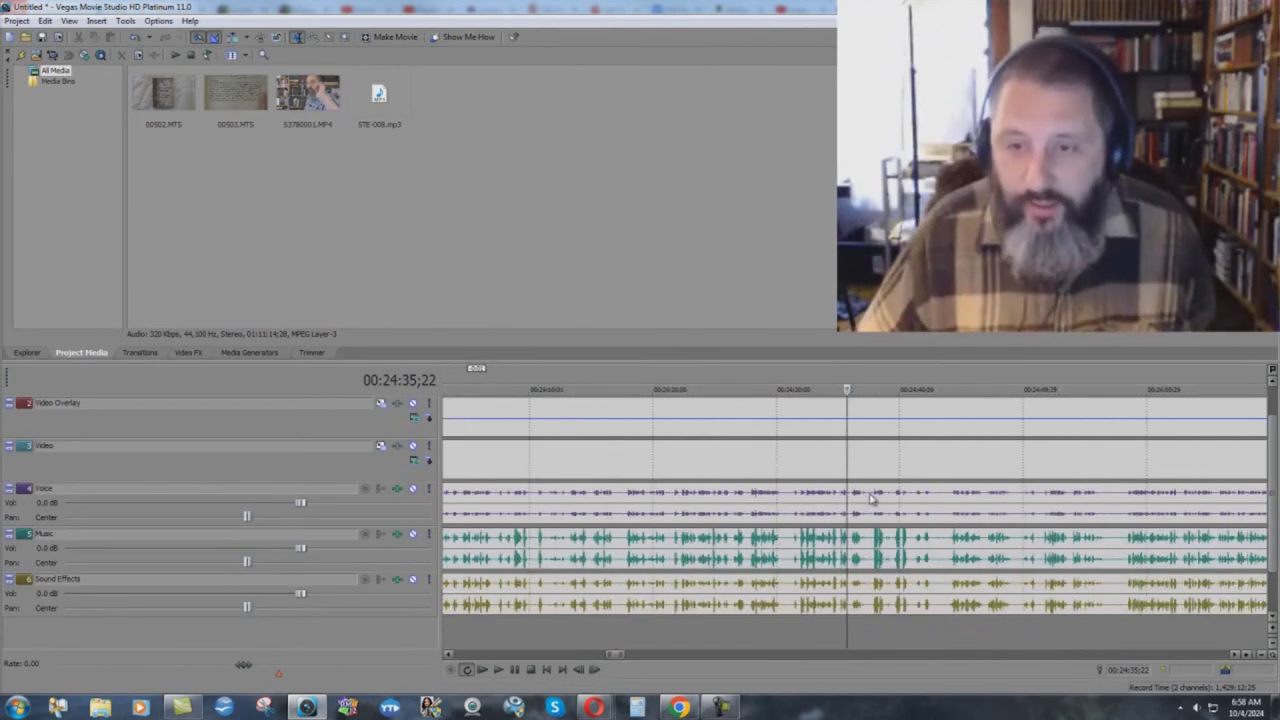
scroll(871, 498, up, 4)
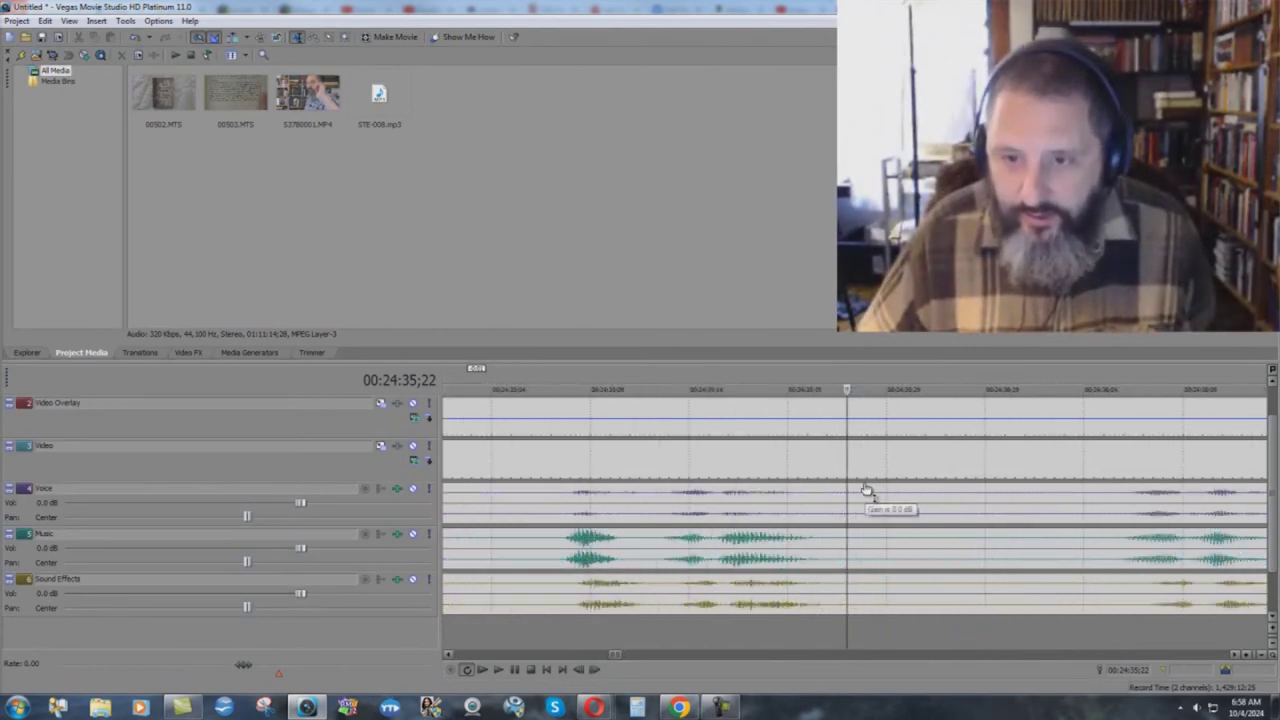
scroll(866, 490, down, 2)
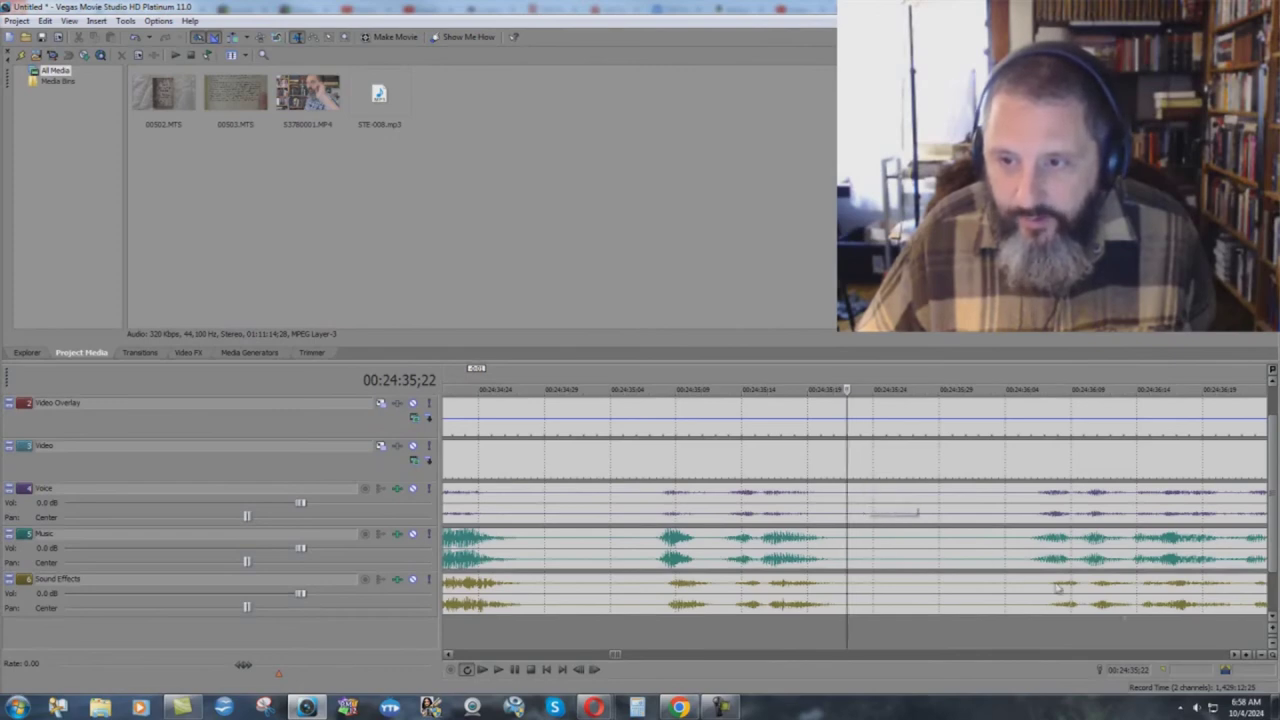
click(1134, 601)
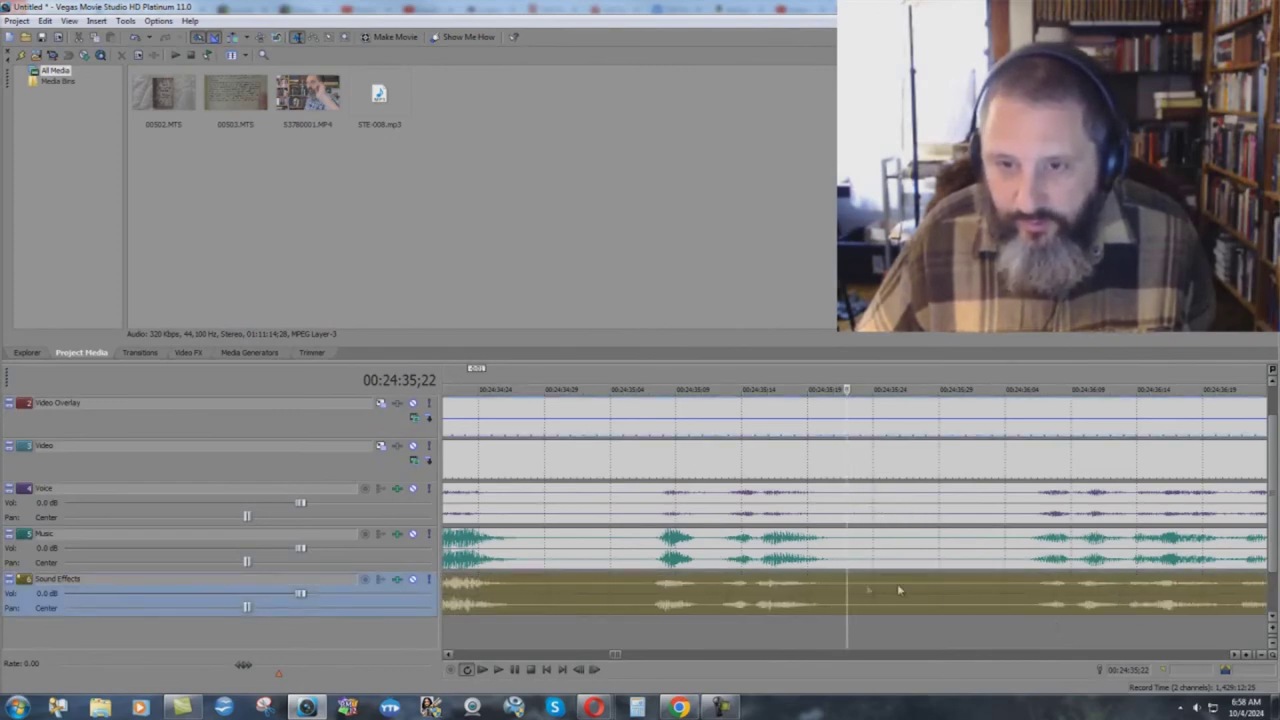
click(498, 670)
click(530, 670)
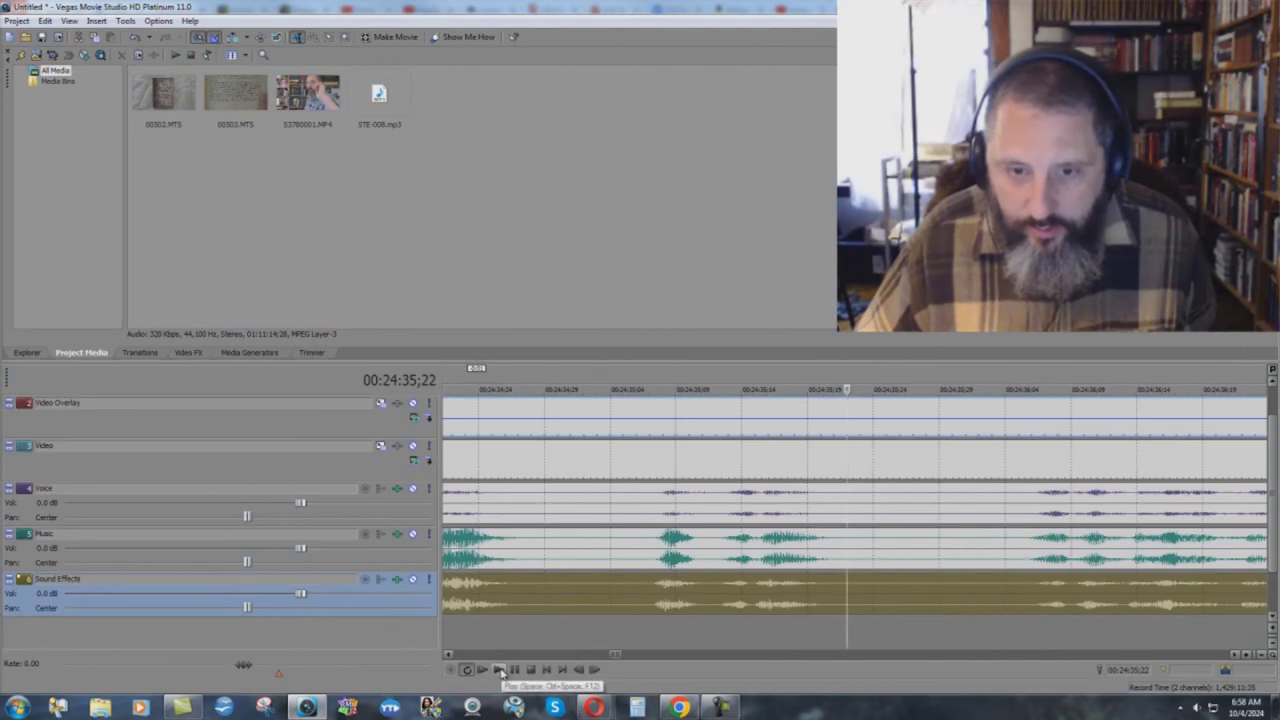
click(498, 670)
click(530, 670)
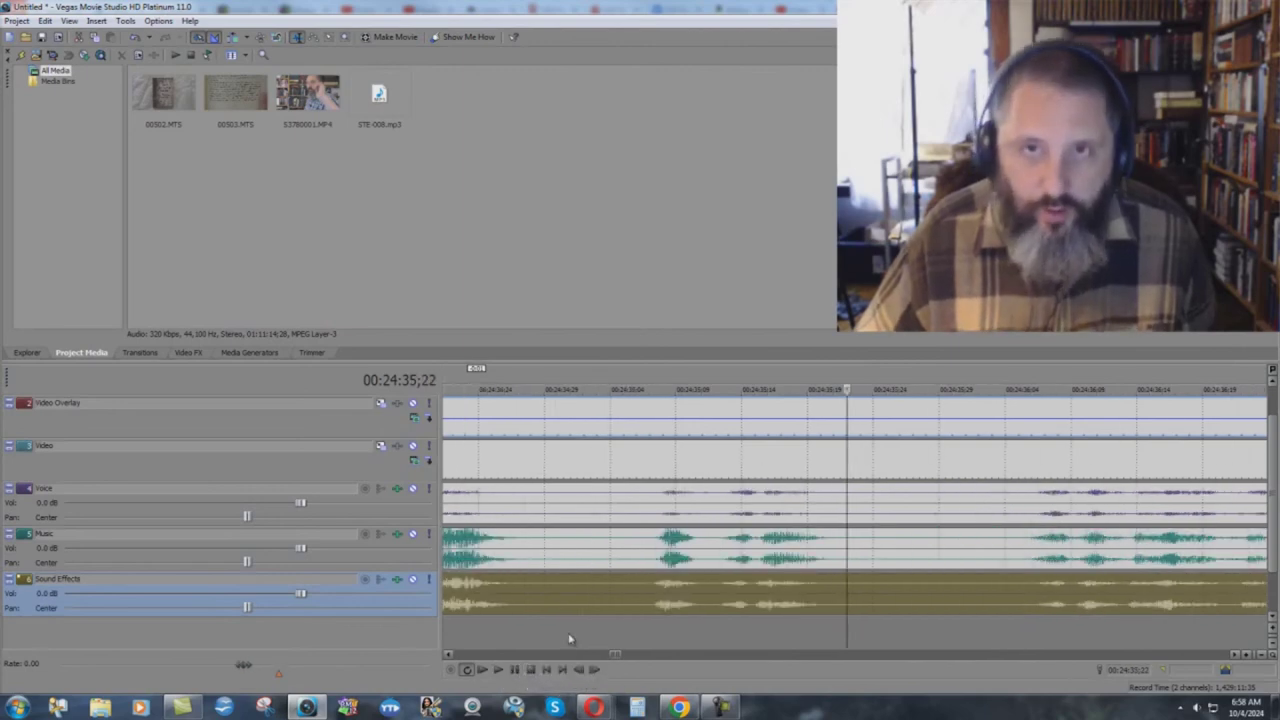
- Mute the Sound Effects and Music tracks, then place the playback cursor at 00:24:35;20 in the quiet gap
click(412, 580)
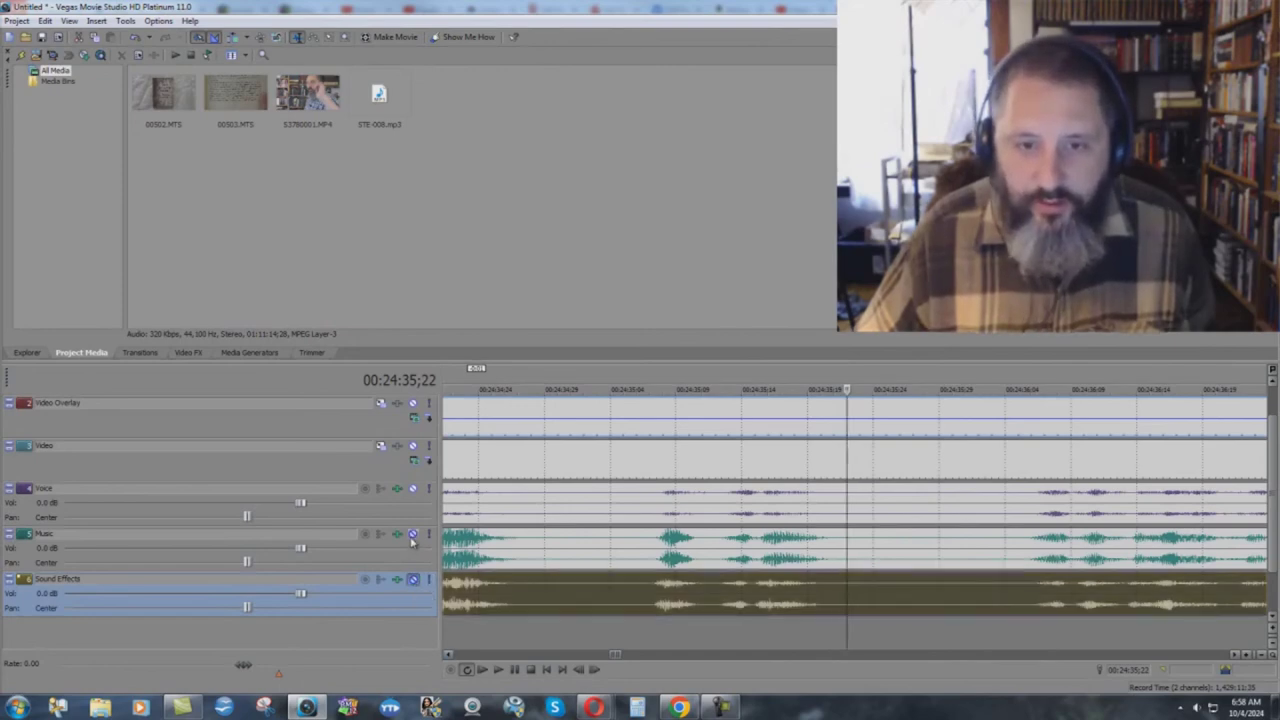
click(412, 535)
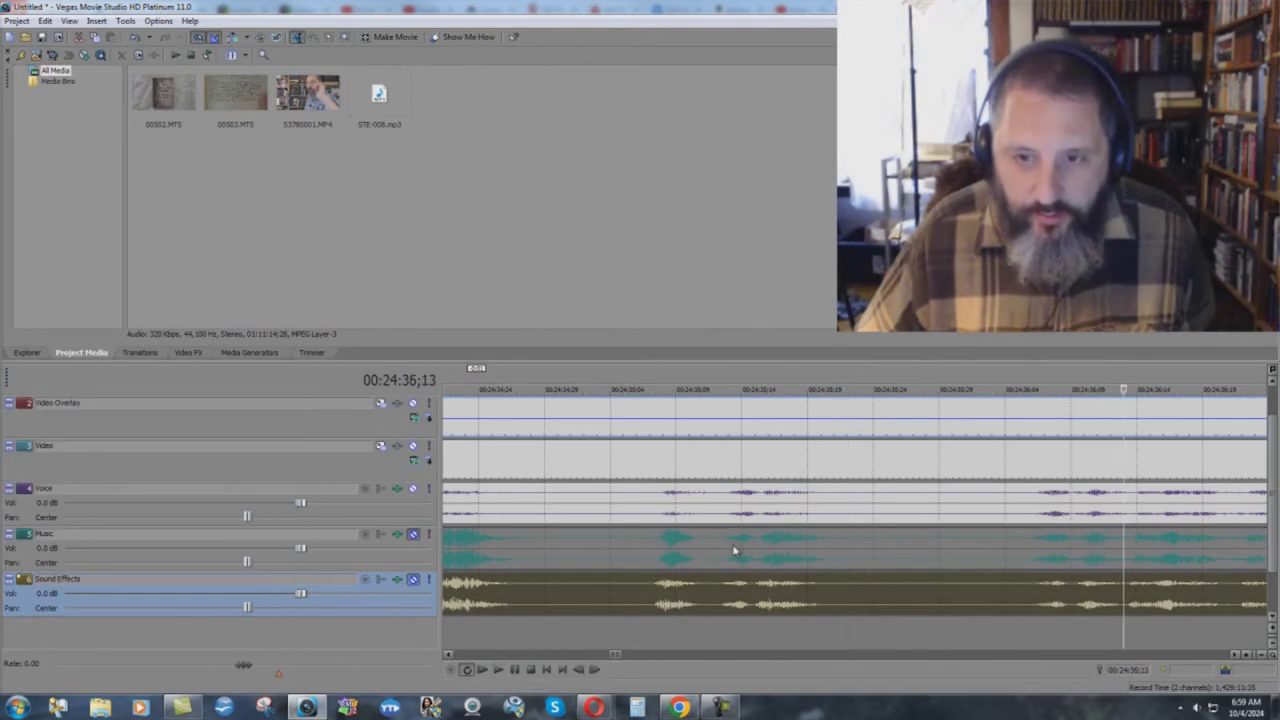
click(821, 459)
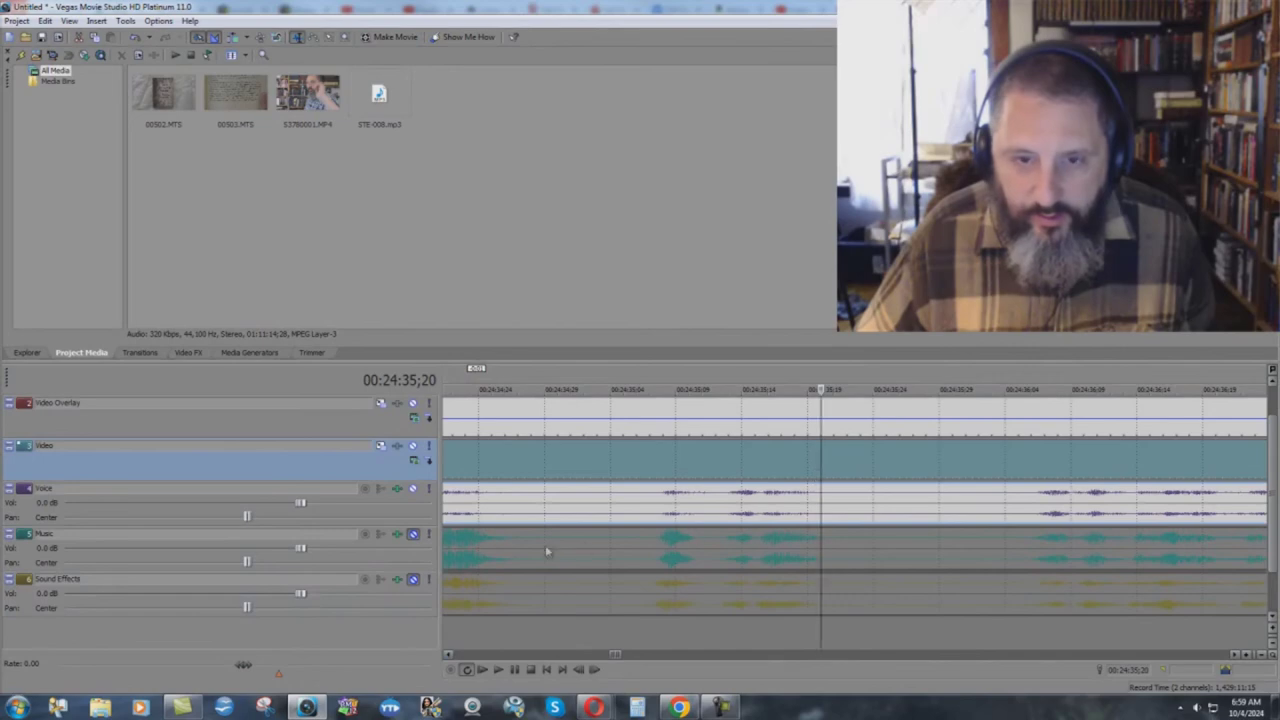
- Unmute the Music track and mute the Voice track to hear the gap from the Music track alone
click(414, 534)
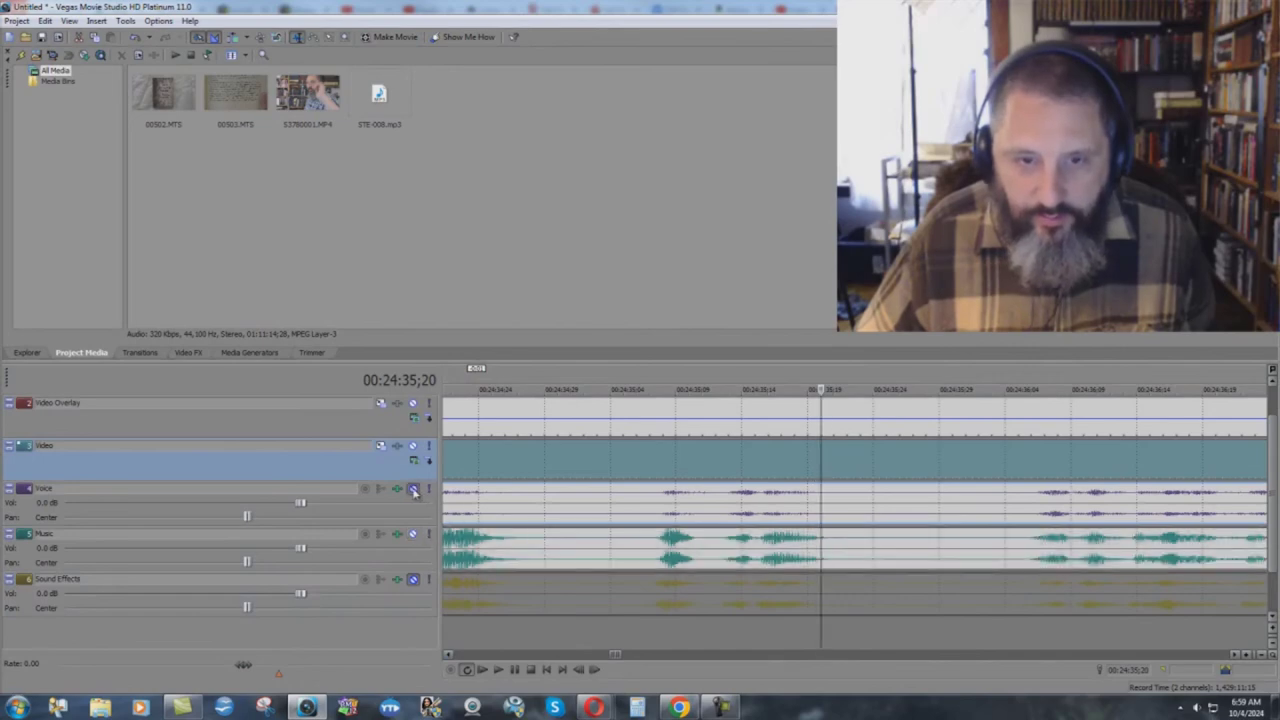
click(413, 489)
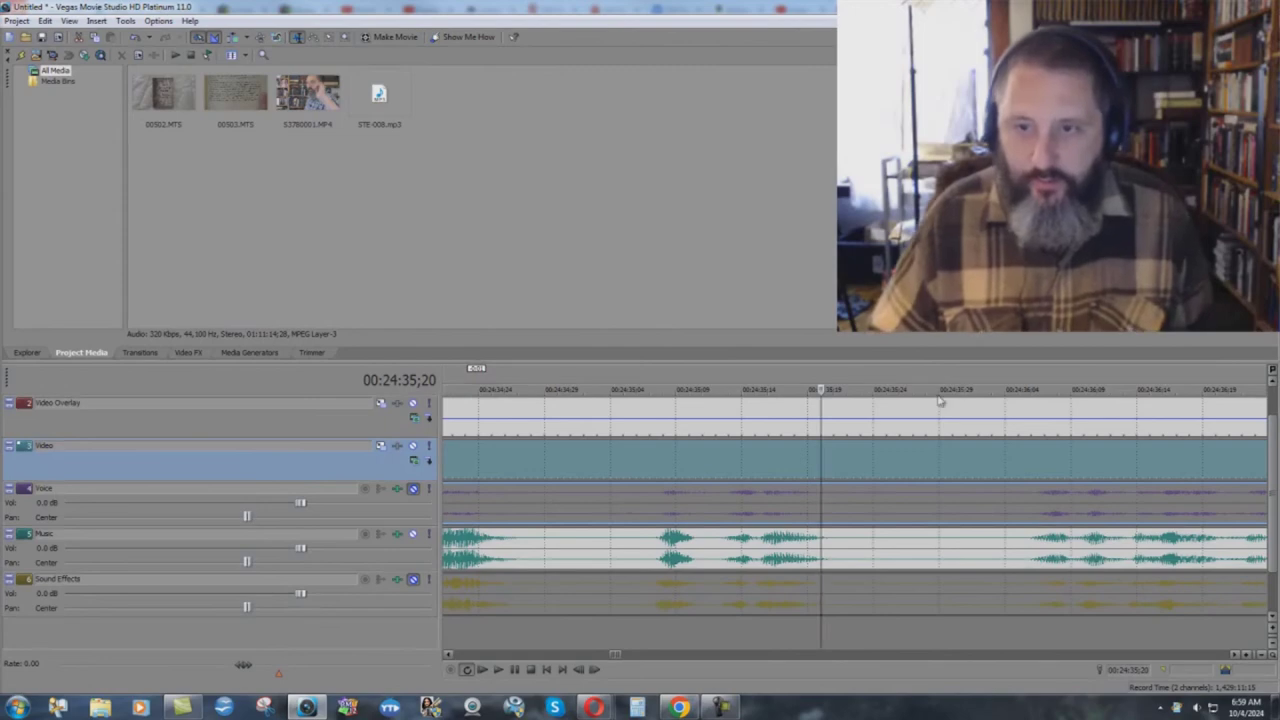
drag(878, 427, 879, 456)
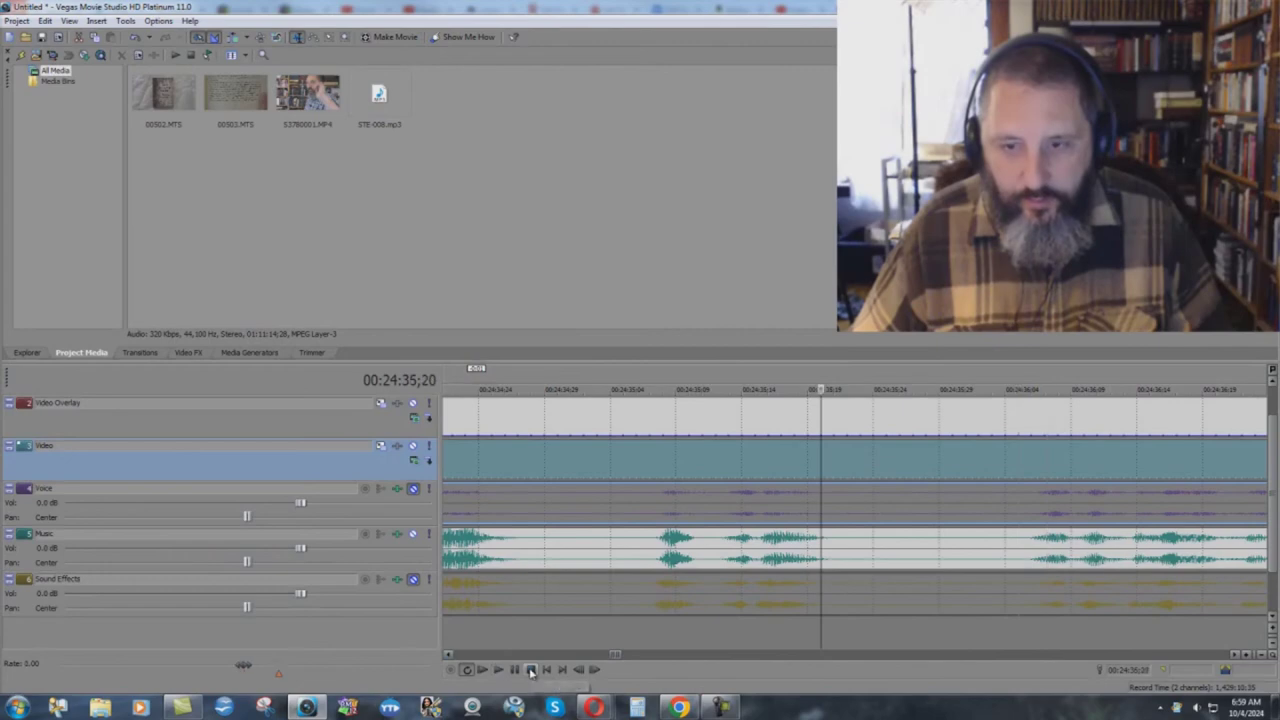
- Mute the Music track, unmute Sound Effects, and play the gap from 00:24:35;20 with only Sound Effects audible
click(413, 534)
click(414, 581)
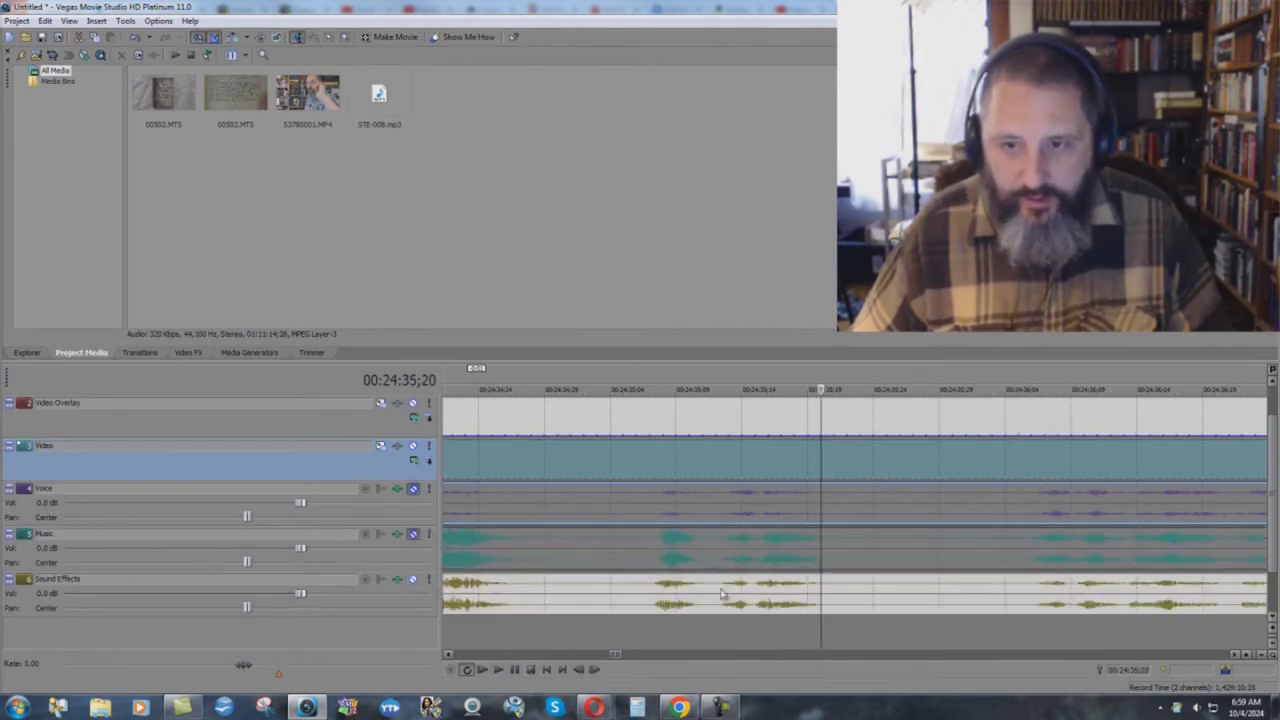
click(515, 670)
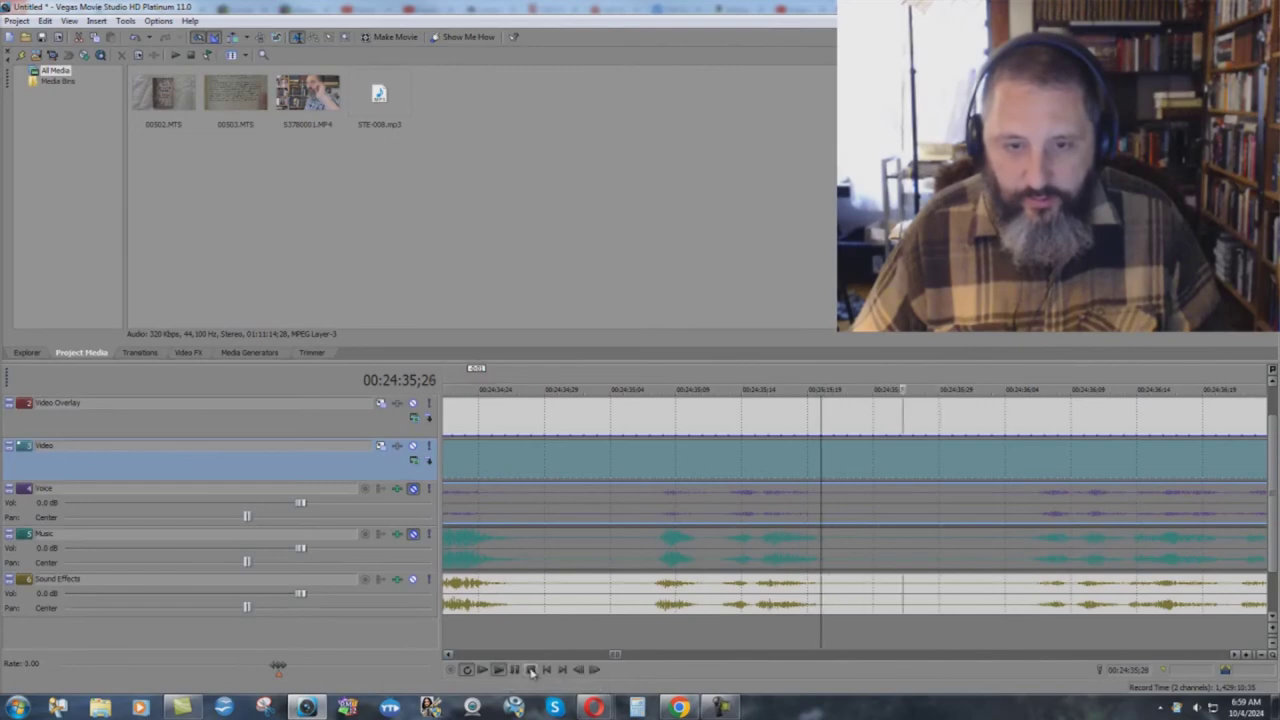
click(533, 670)
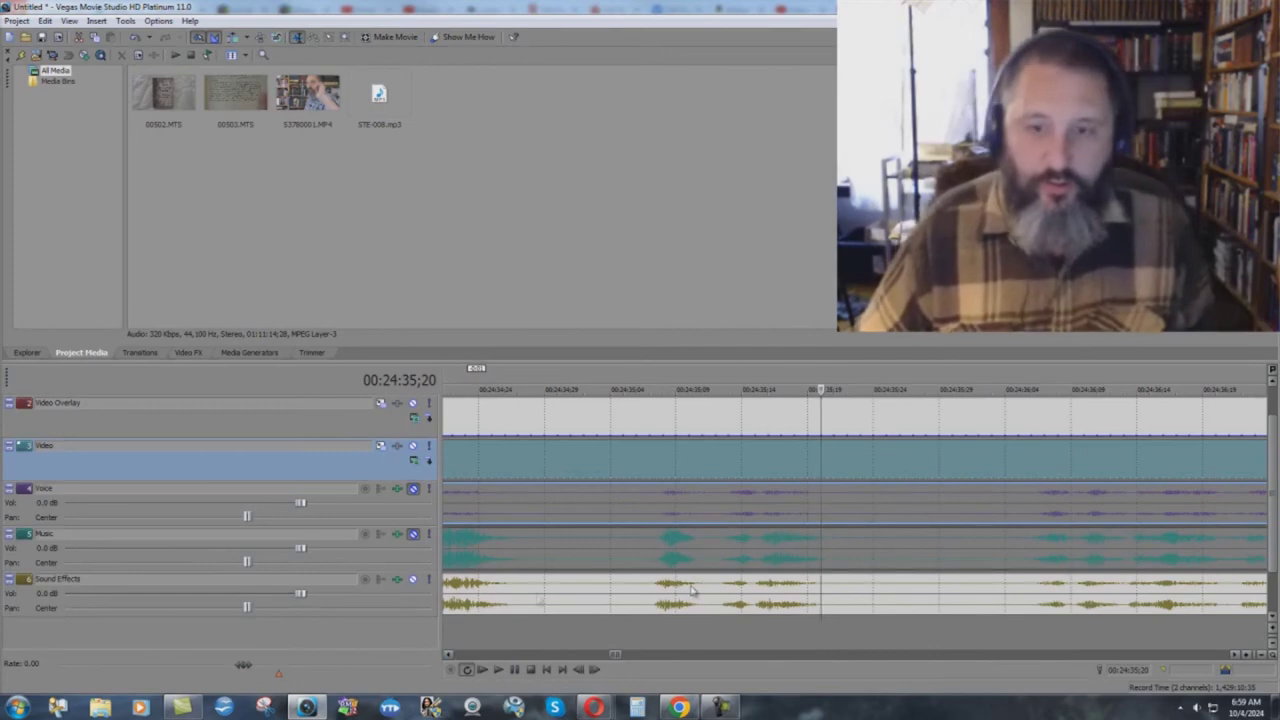
- Leave only the Music track audible and split its clip at 00:24:35;21 and 00:24:36;06 to isolate the quiet gap
click(413, 580)
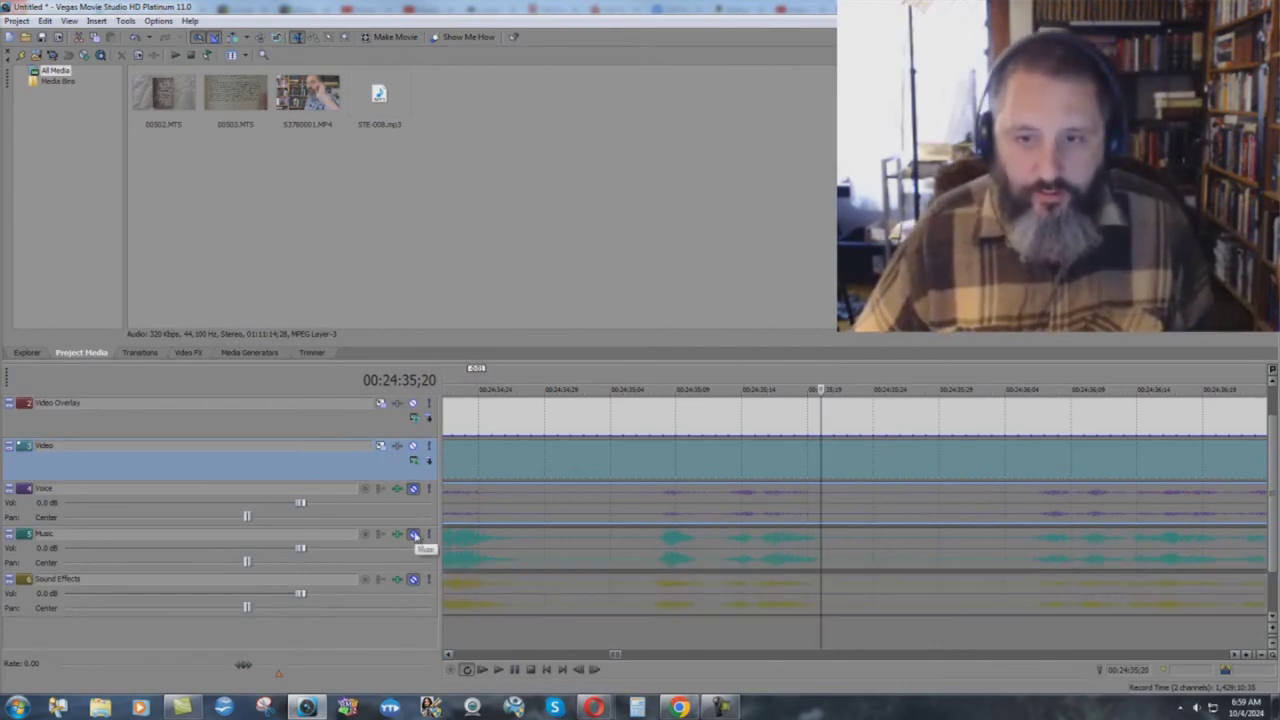
click(413, 535)
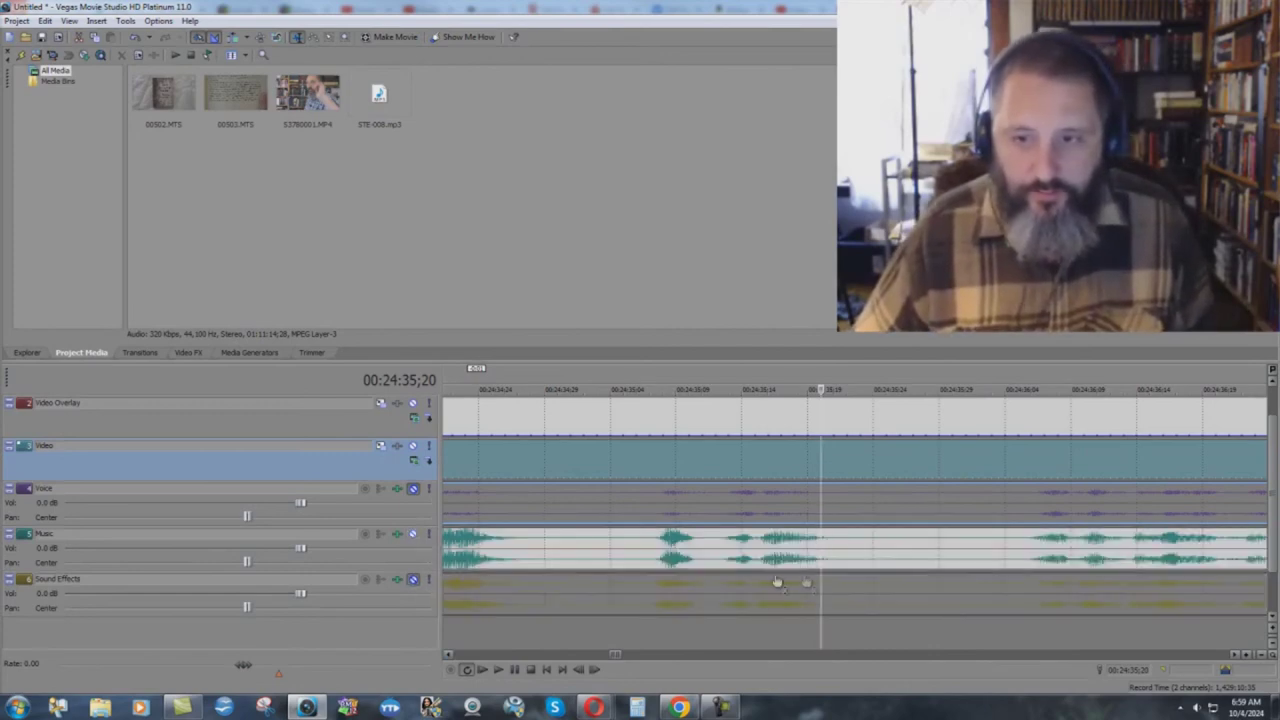
click(828, 546)
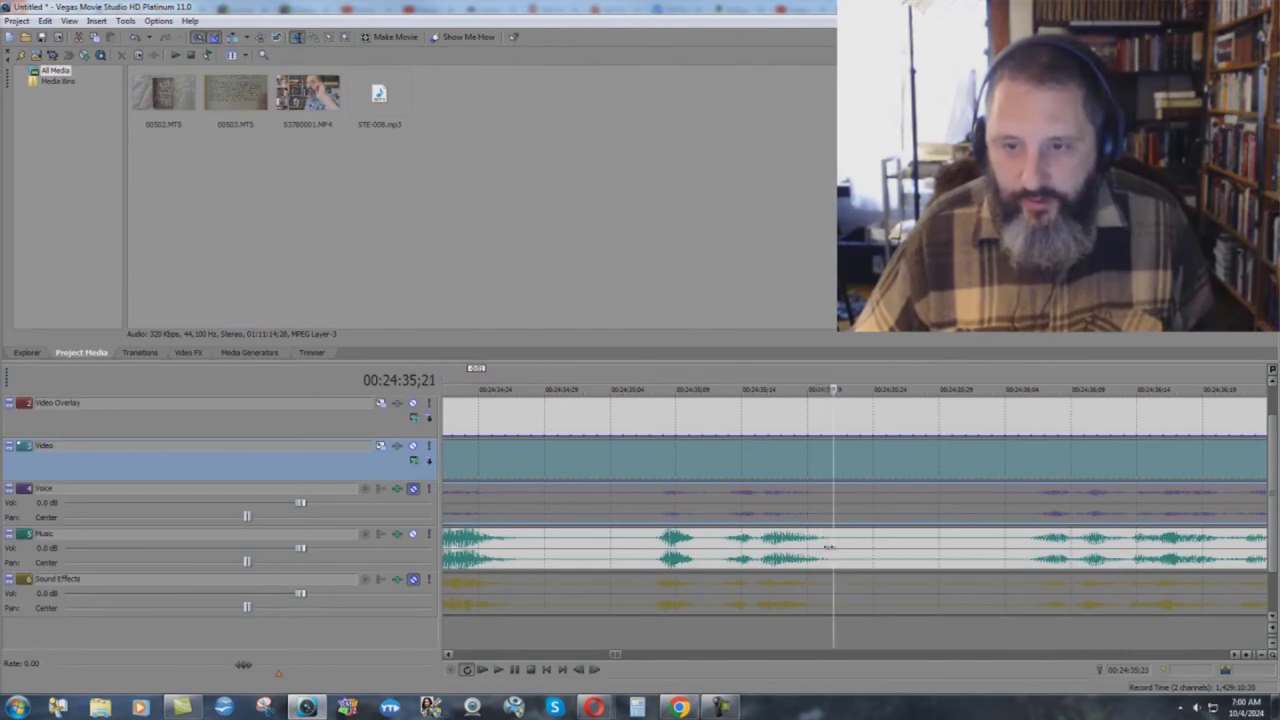
click(833, 550)
key(s)
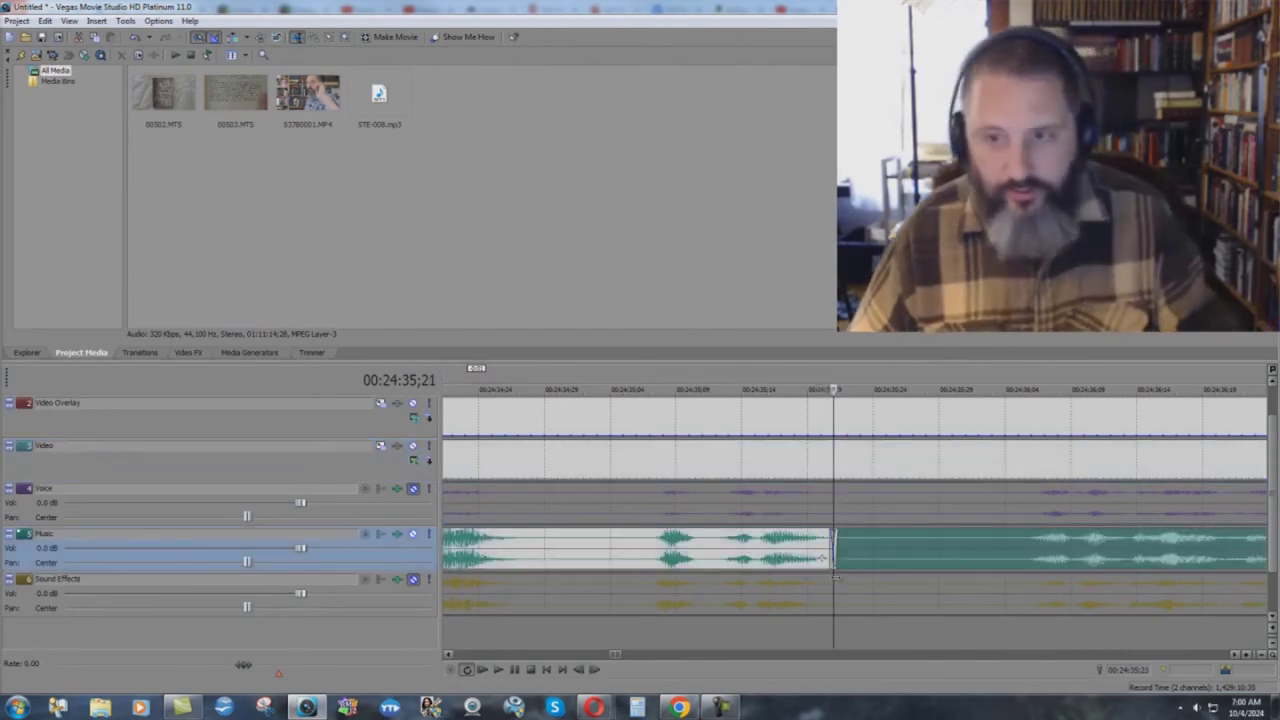
click(1026, 549)
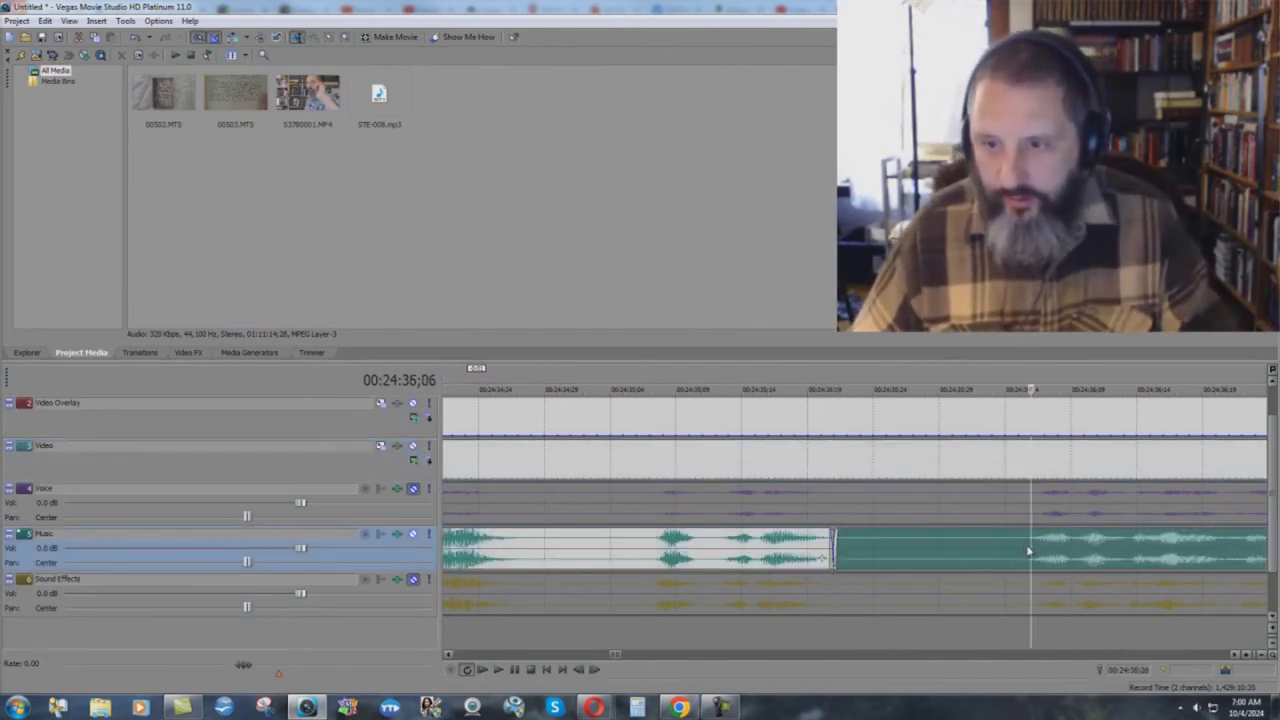
key(s)
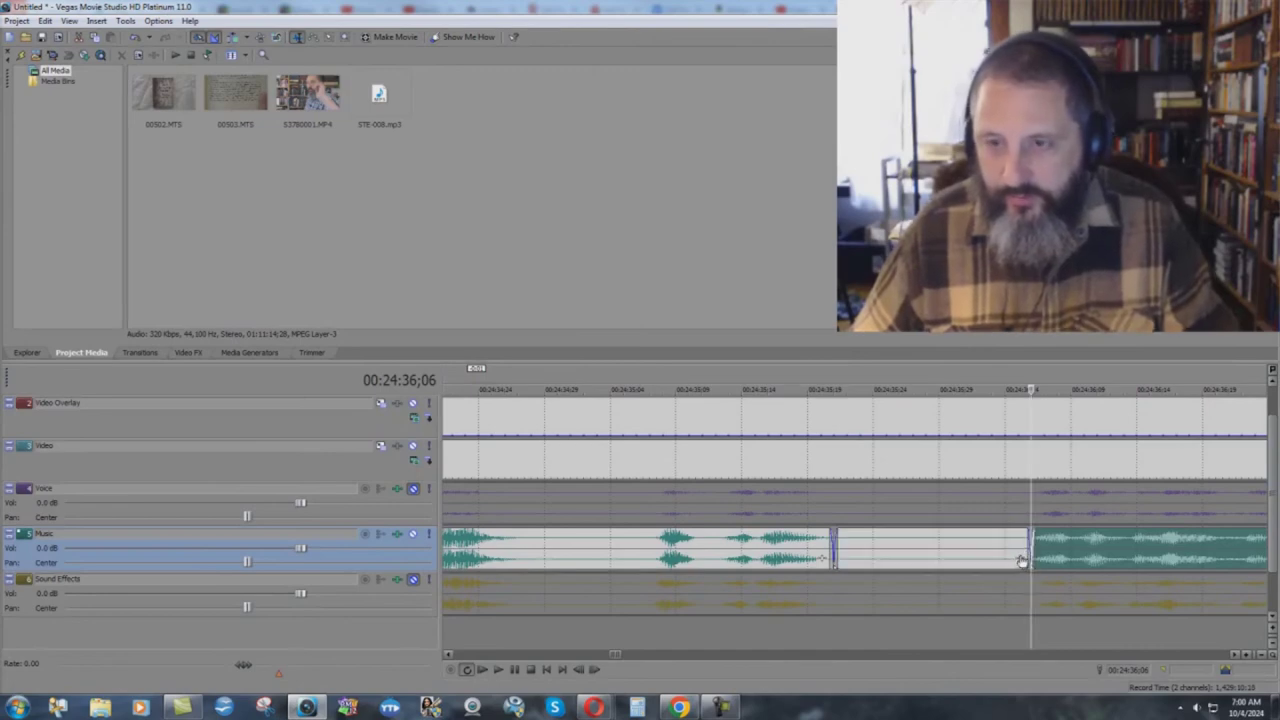
- Move the Music piece after the gap to about 00:24:37;18 and extend the quiet piece's end to about 00:24:37;15
drag(1125, 567, 1277, 548)
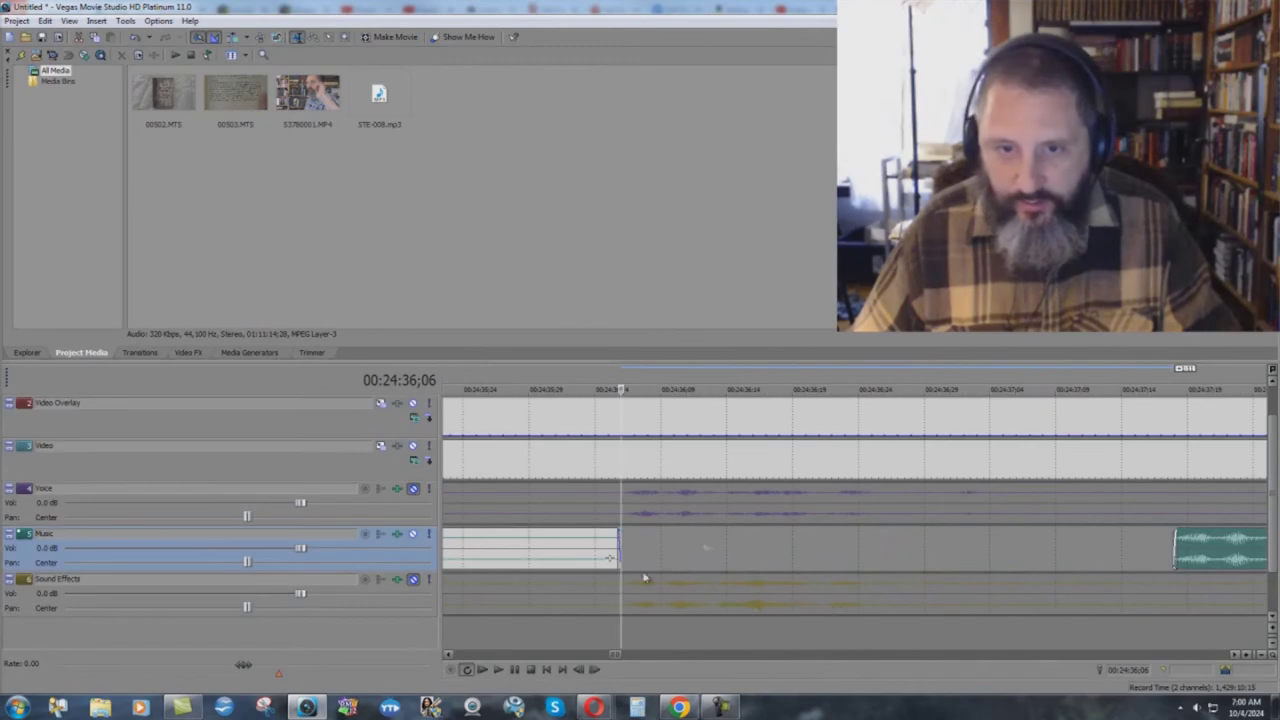
drag(620, 546, 1140, 555)
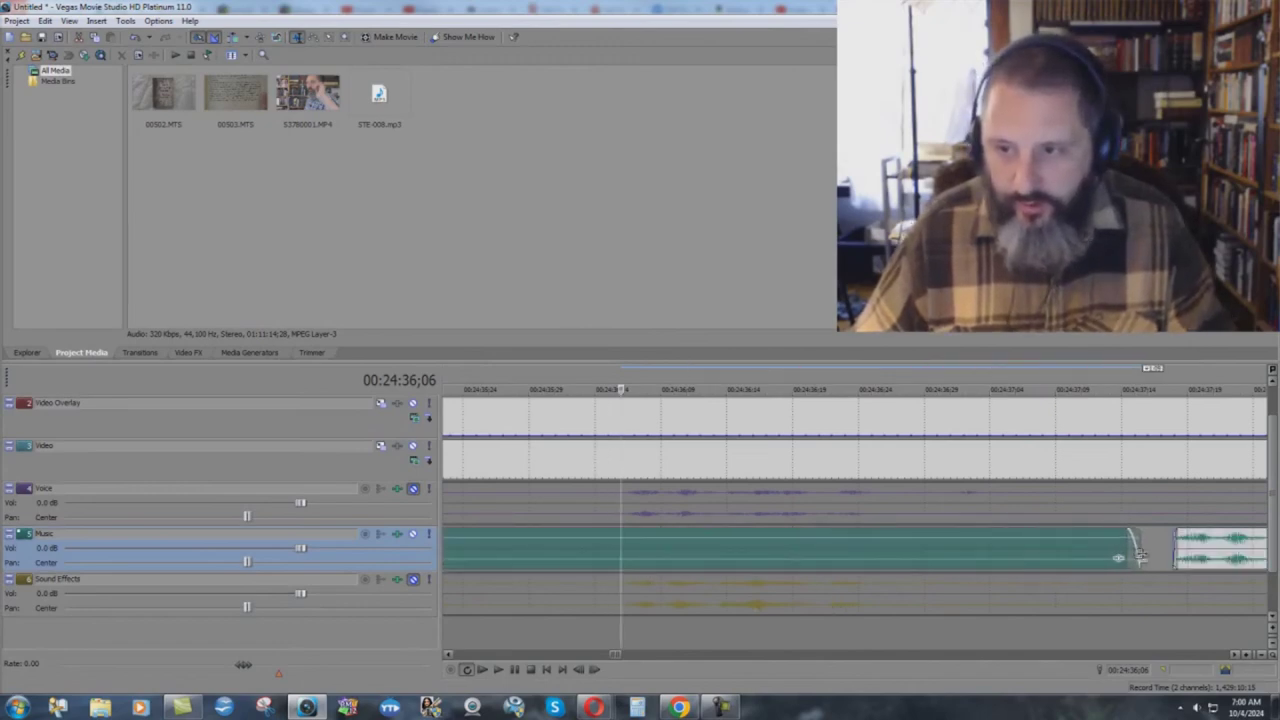
click(1234, 655)
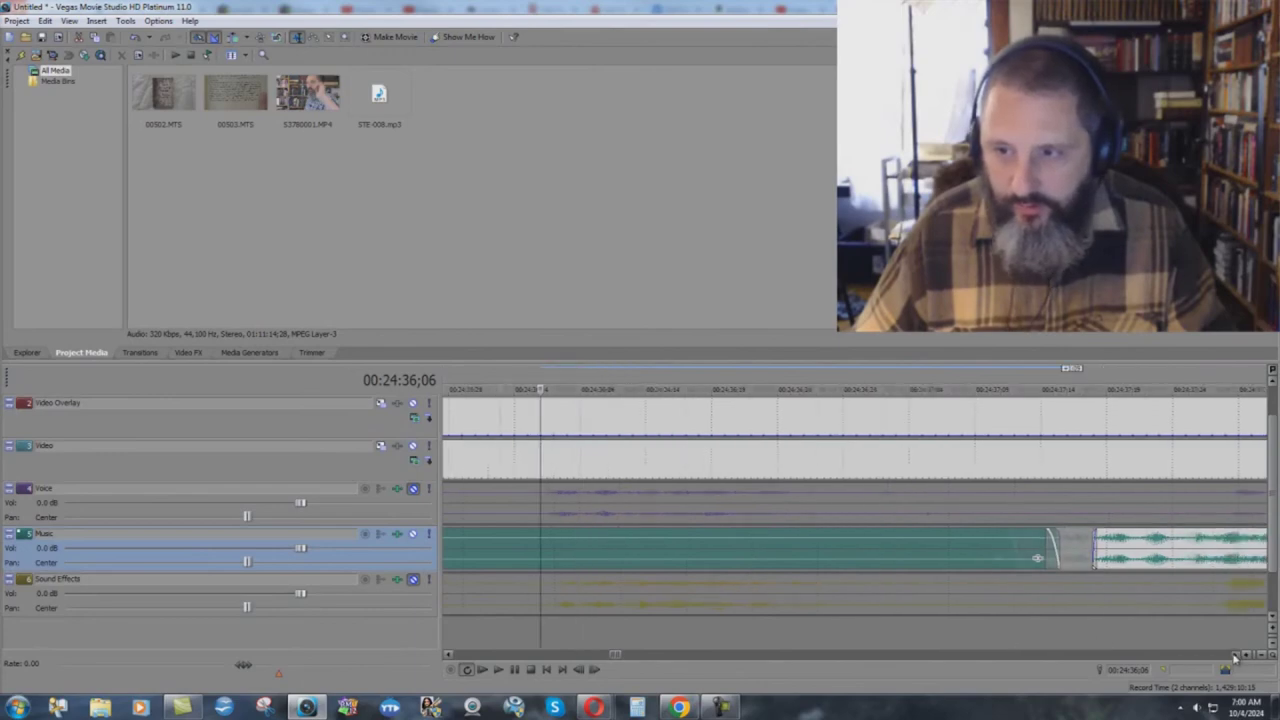
- Place the playback cursor at 00:24:35;21, where the quiet Music piece starts, and play the extended section
click(449, 657)
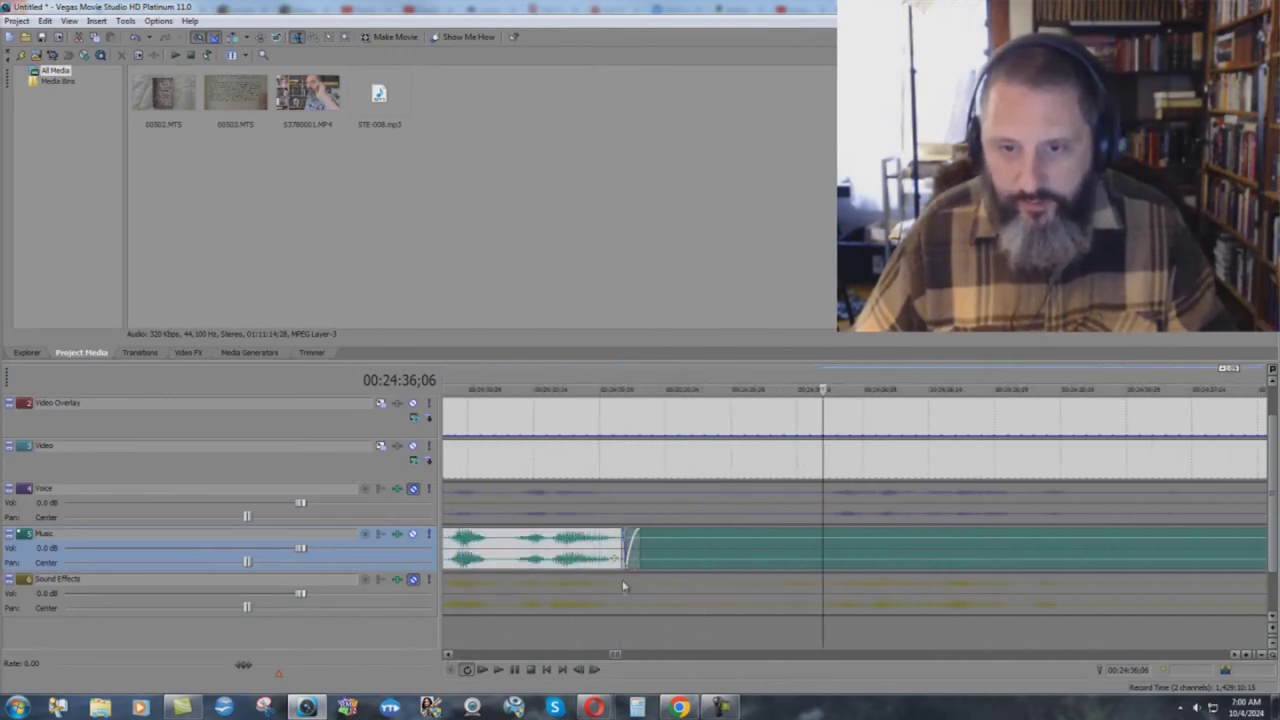
drag(821, 430, 628, 440)
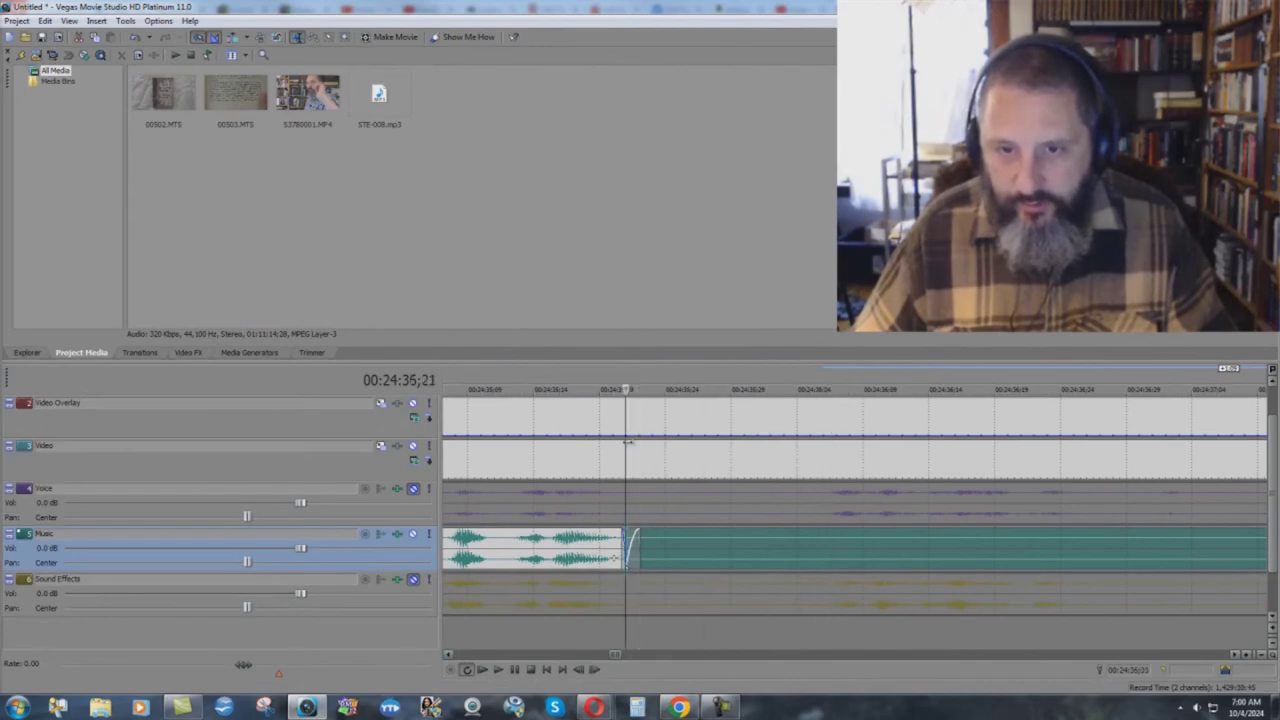
click(498, 670)
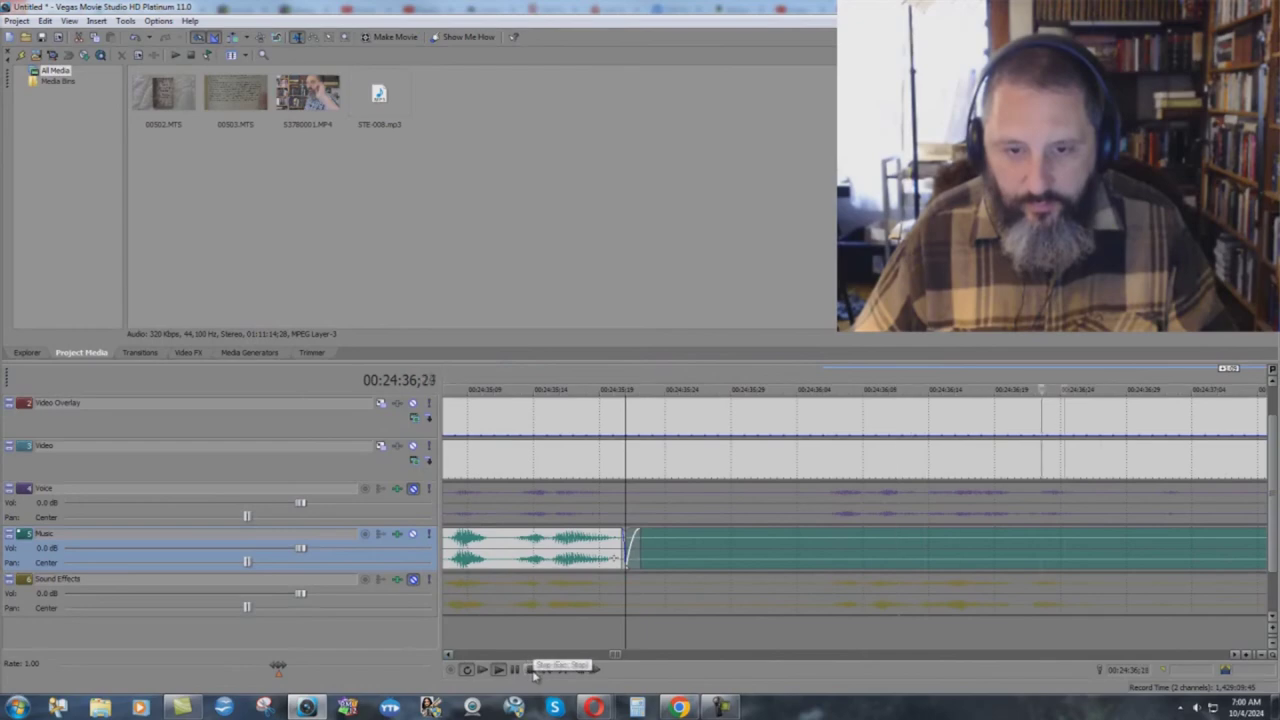
- Pause the playback past the extended quiet Music piece, return the cursor to 00:24:35;21, and replay the start of that piece
click(516, 670)
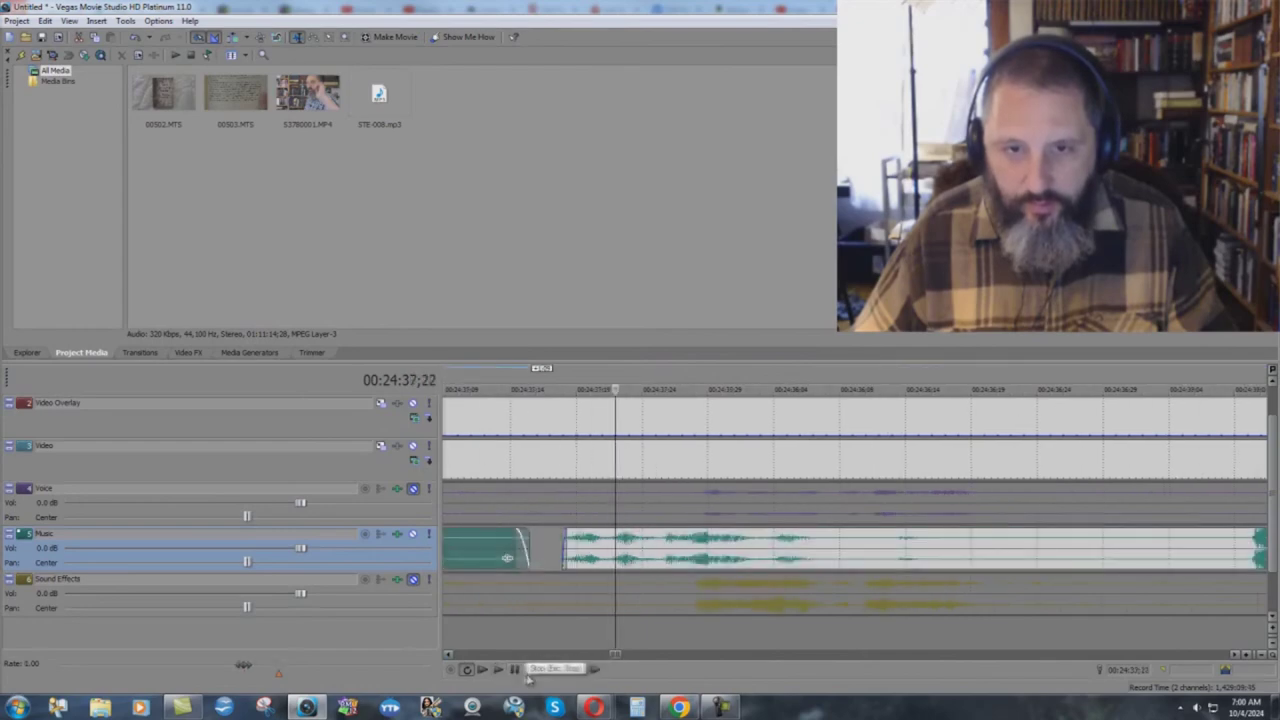
click(447, 655)
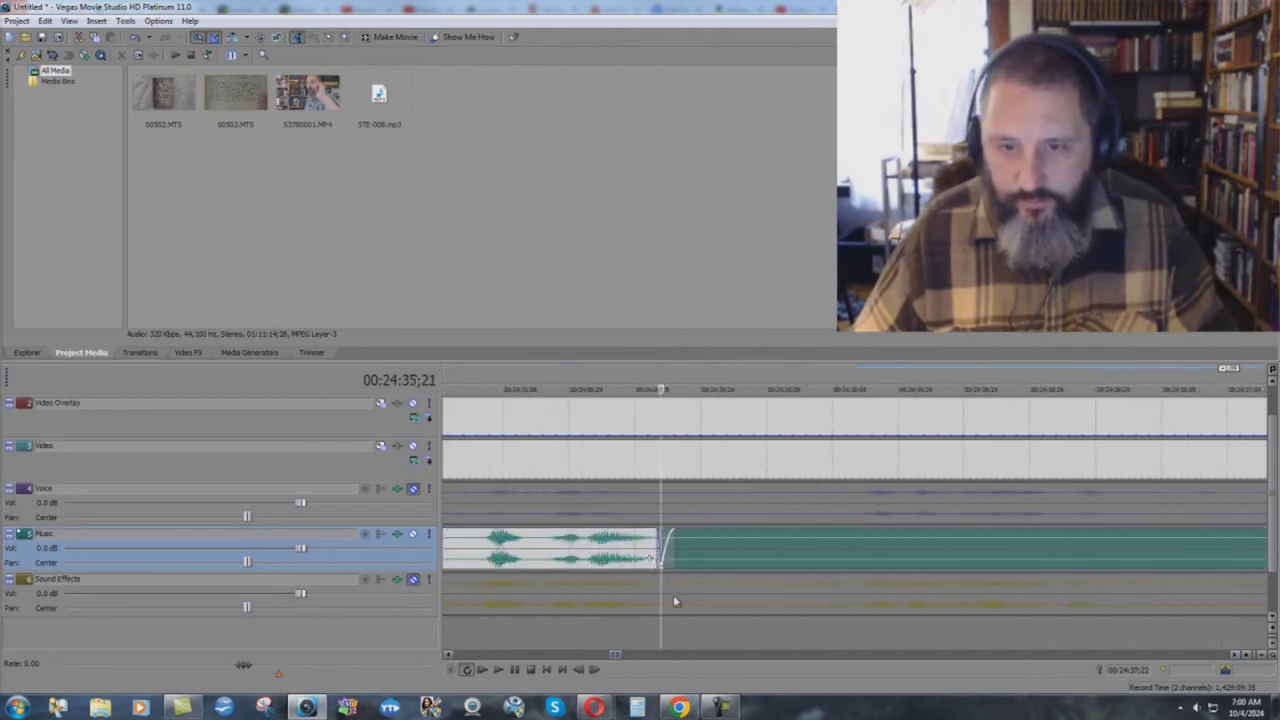
click(499, 670)
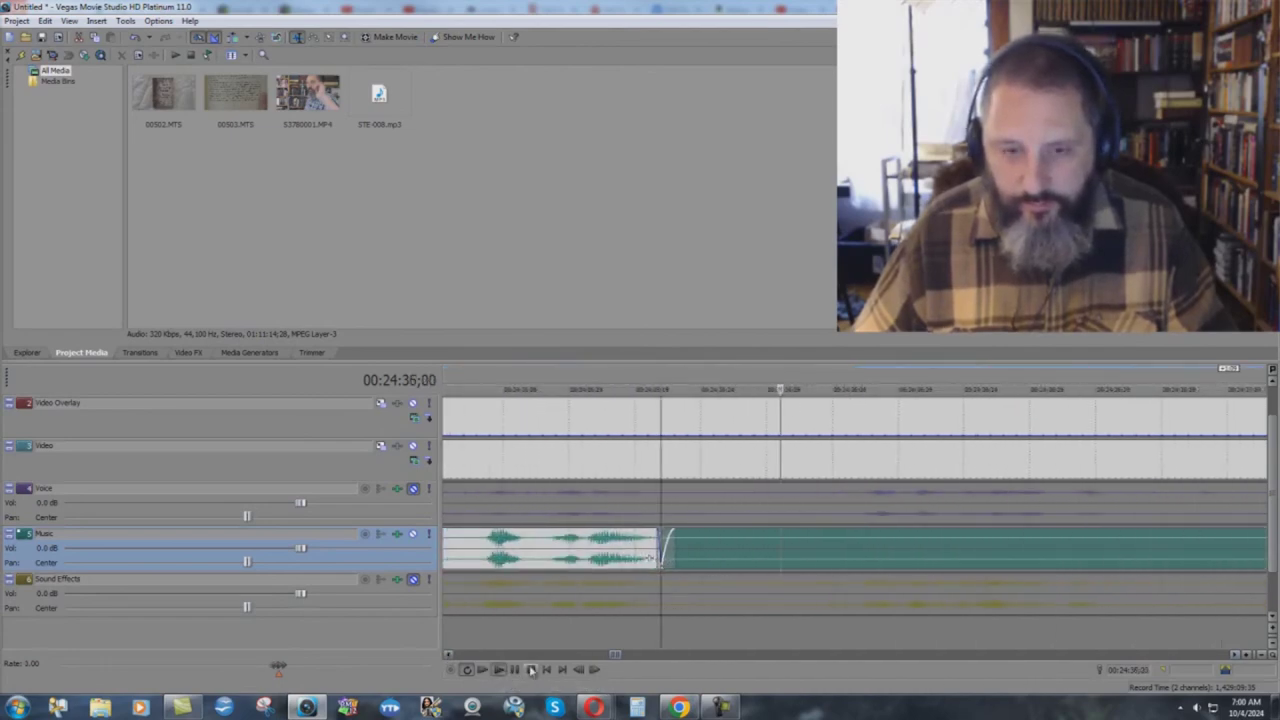
click(530, 669)
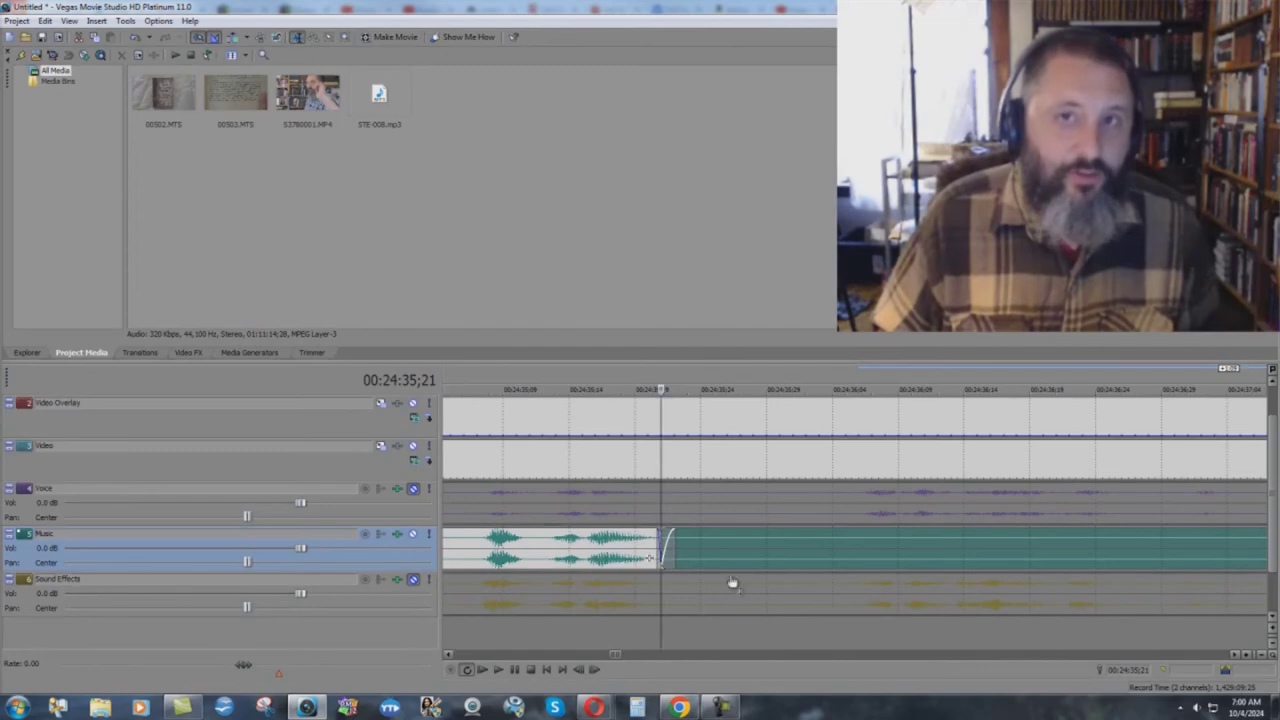
- Examine the extended quiet Music piece against its neighbouring audio and listen to it once more from 00:24:35;21
scroll(727, 583, down, 3)
scroll(833, 558, down, 2)
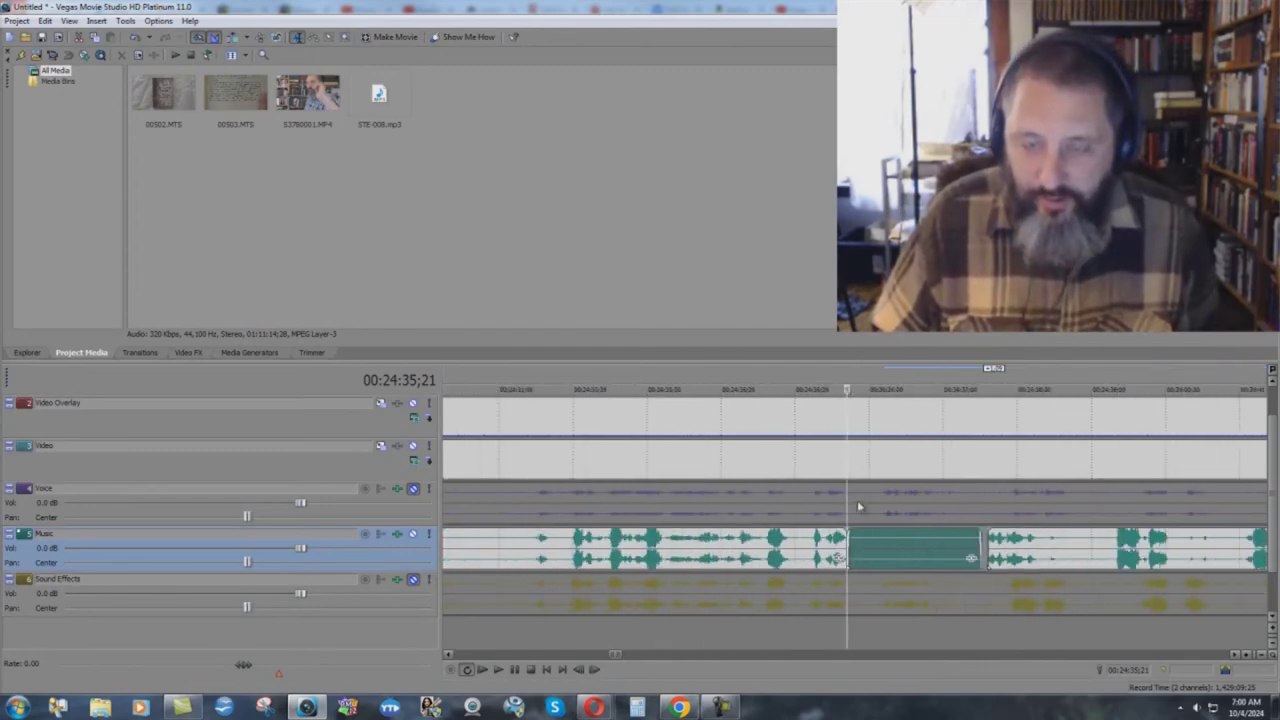
scroll(857, 500, up, 3)
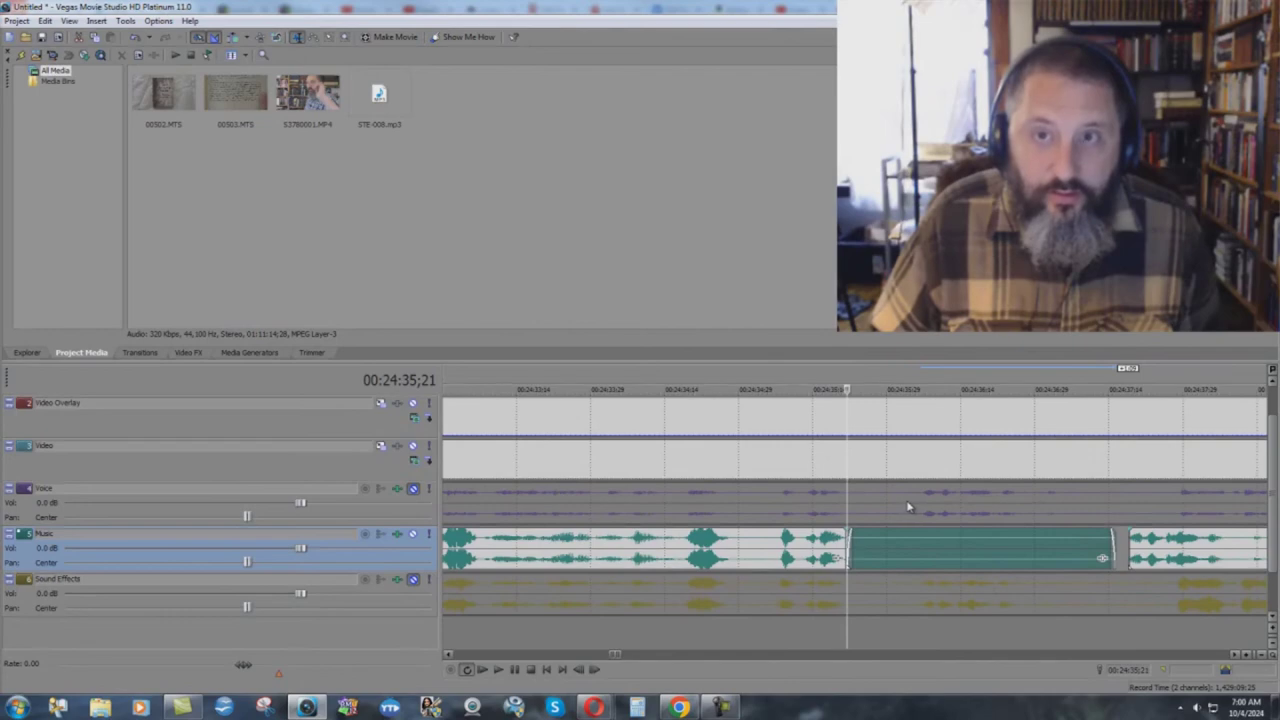
scroll(905, 503, up, 5)
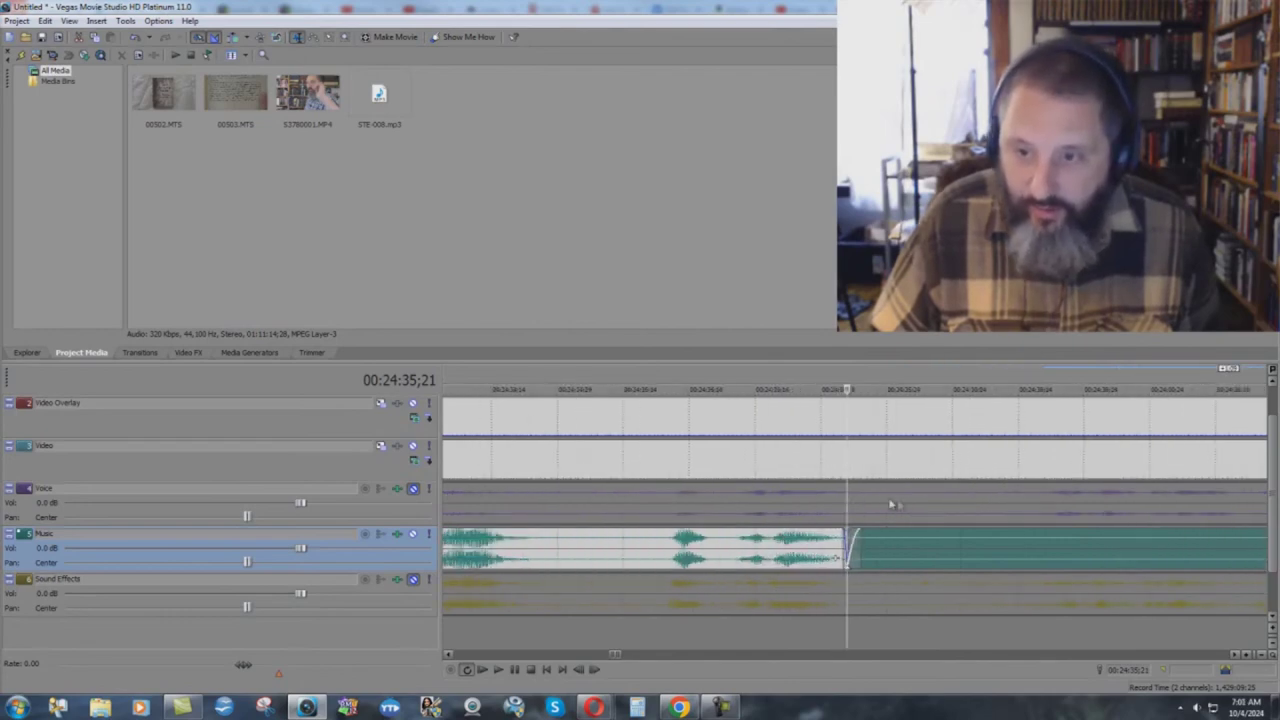
click(512, 670)
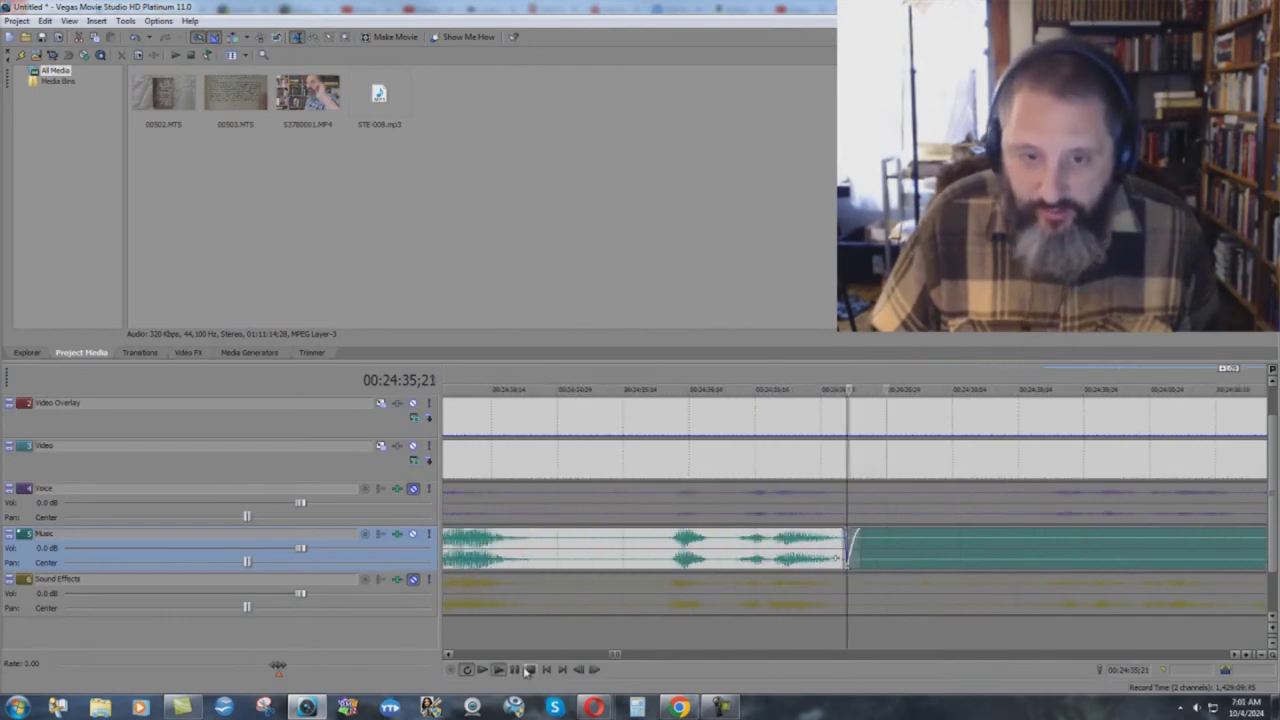
click(530, 669)
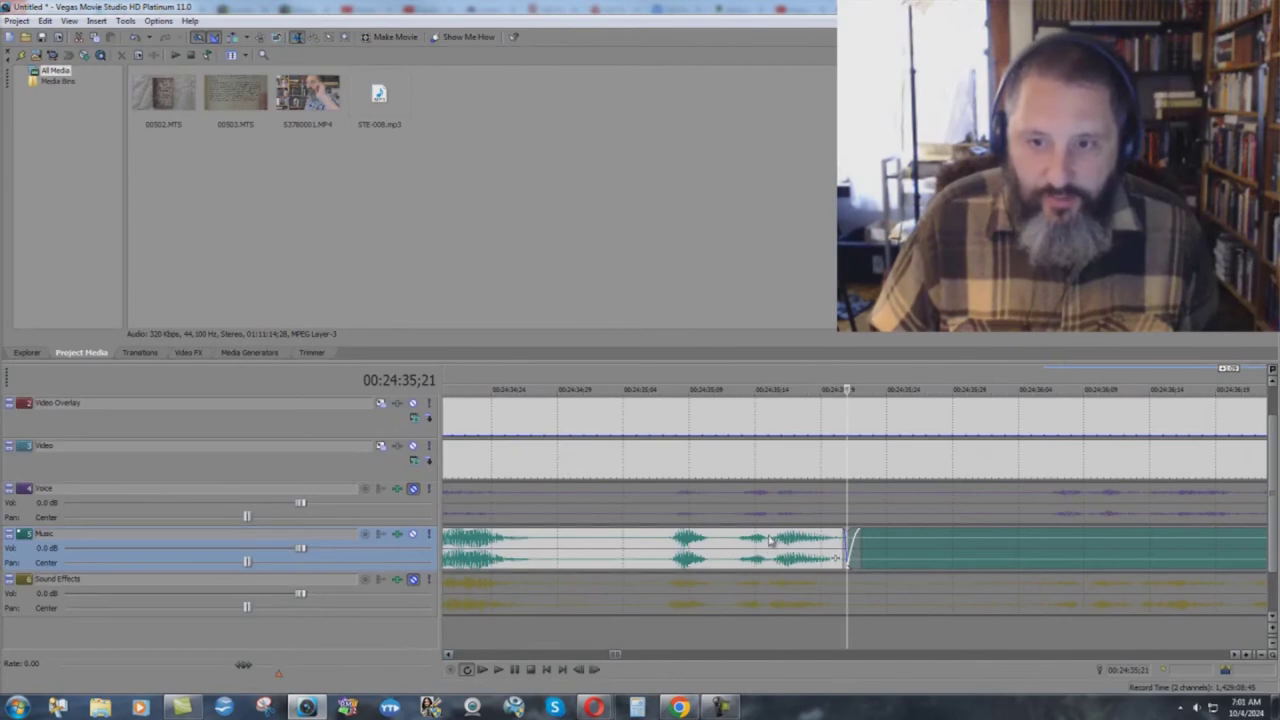
- Place the playback cursor at 00:00:04;01 near the project start and play the Music track's opening for comparison
scroll(766, 545, down, 6)
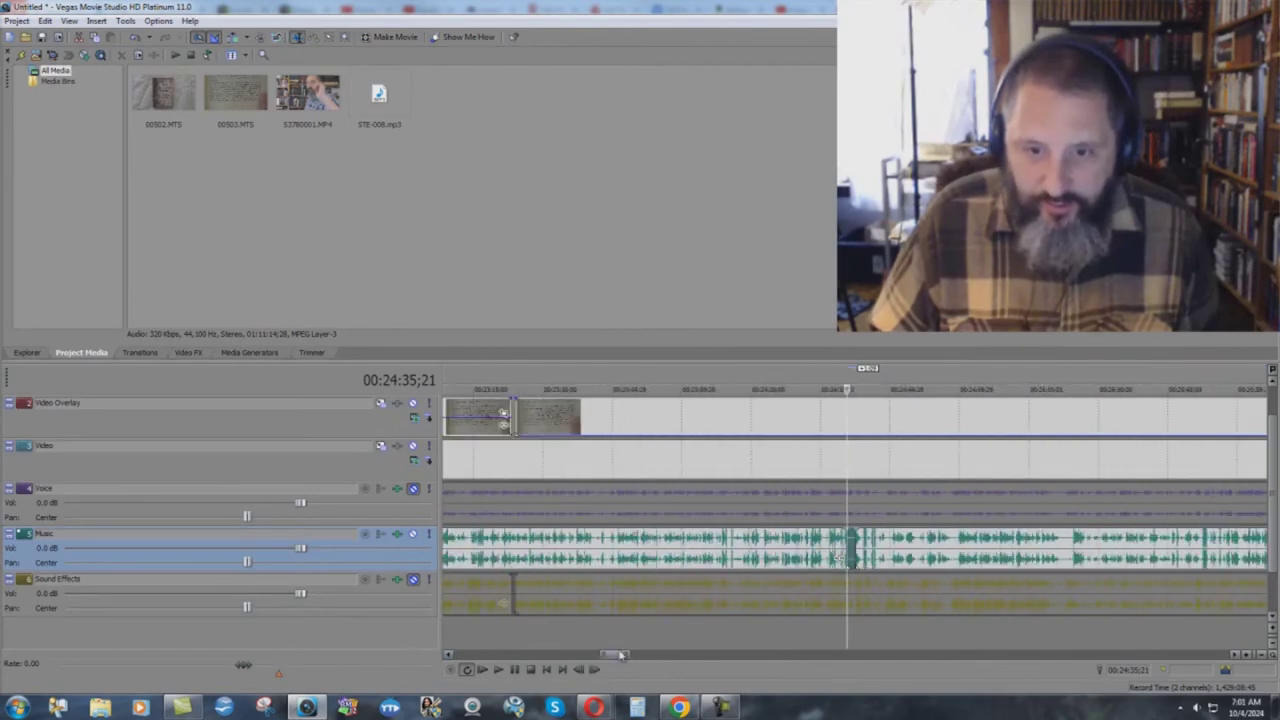
drag(611, 653, 448, 655)
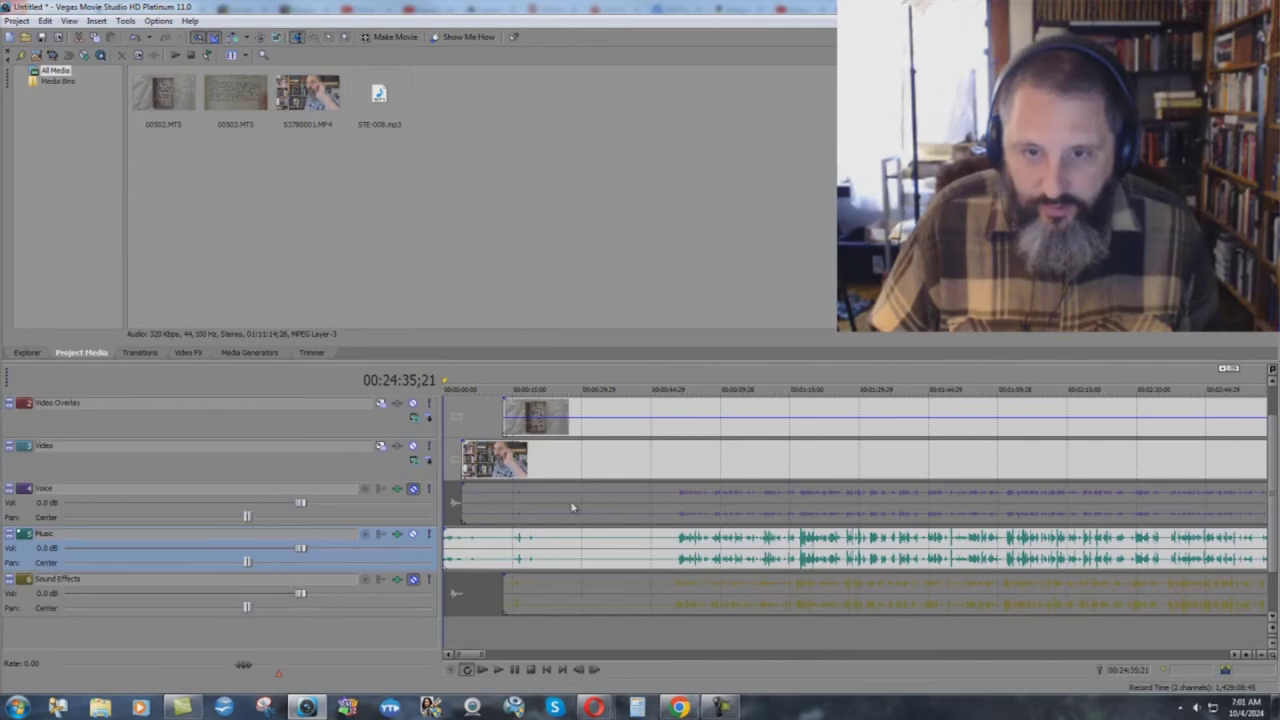
click(460, 420)
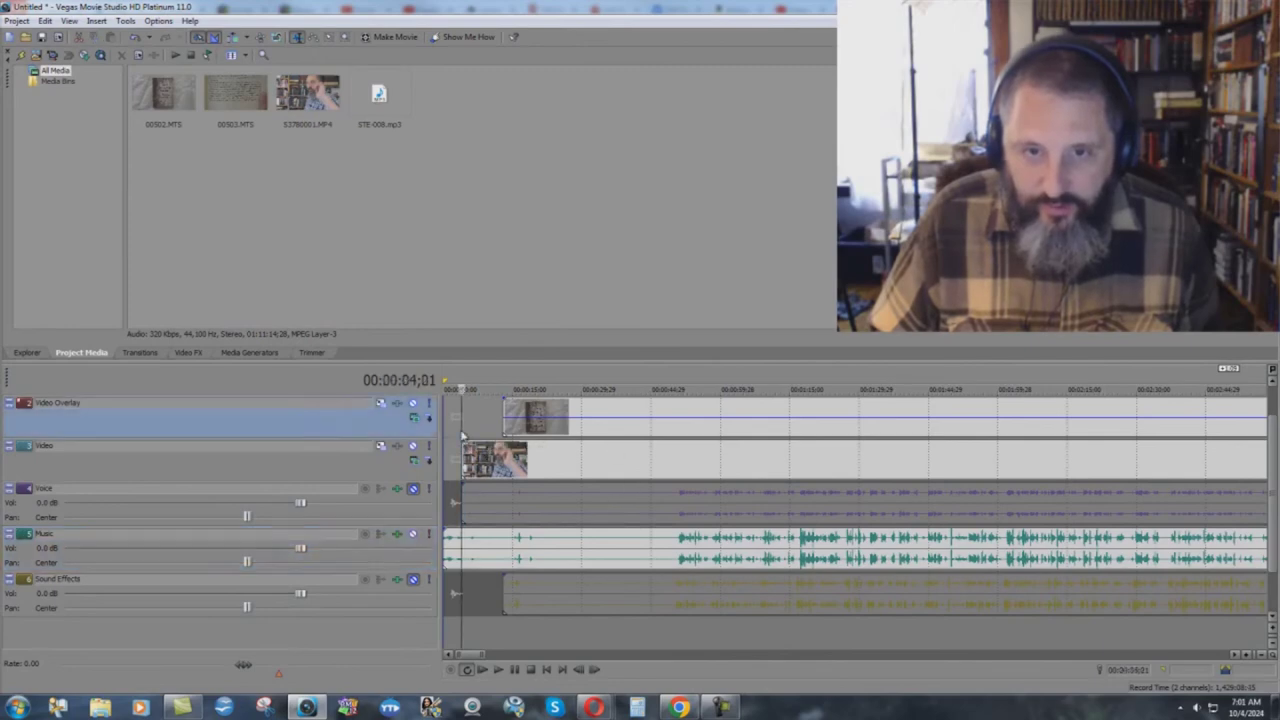
click(514, 670)
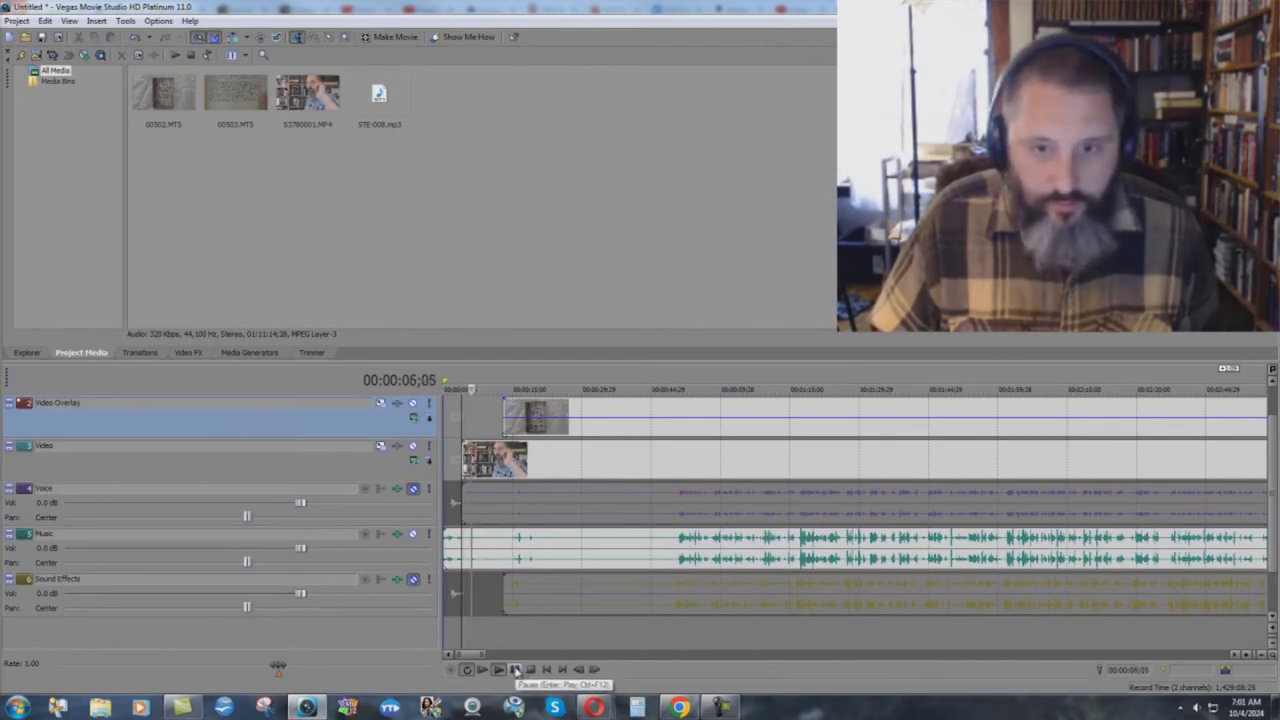
click(530, 670)
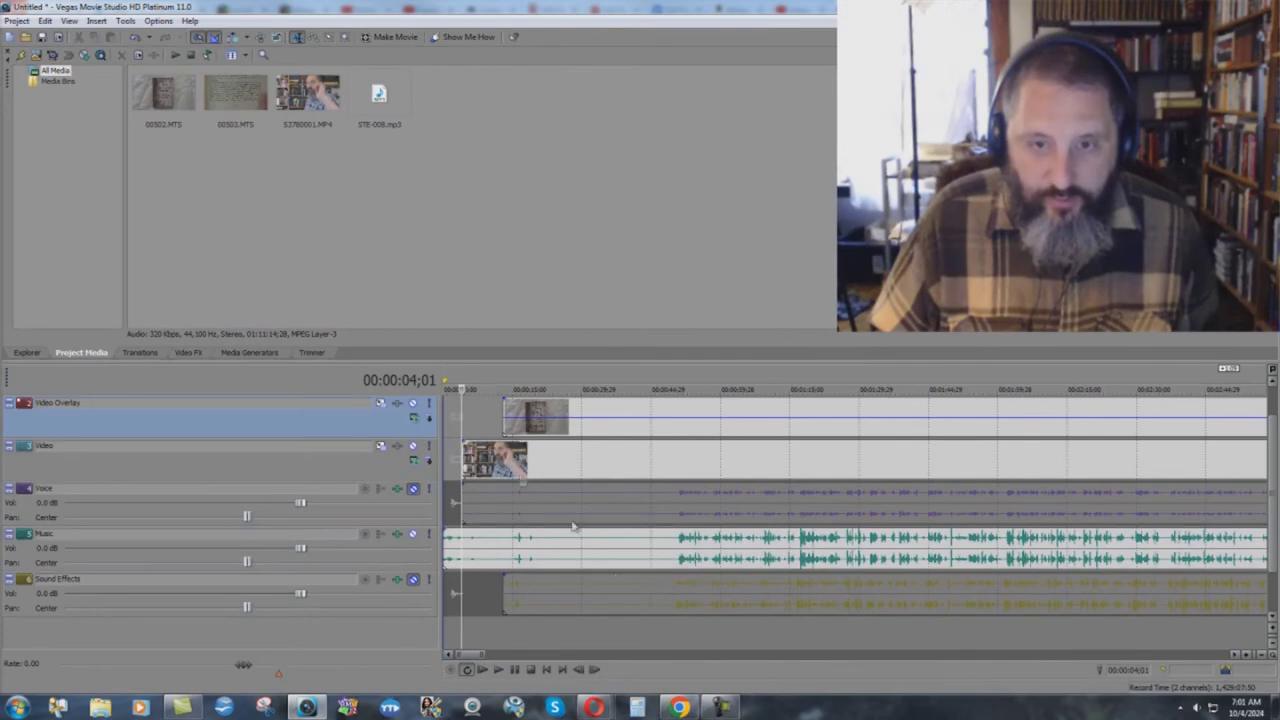
- Return to the quiet Music piece at 00:24:35;21, play it until about 00:24:37;11, and put the cursor back at its start
scroll(935, 543, down, 2)
scroll(935, 543, down, 5)
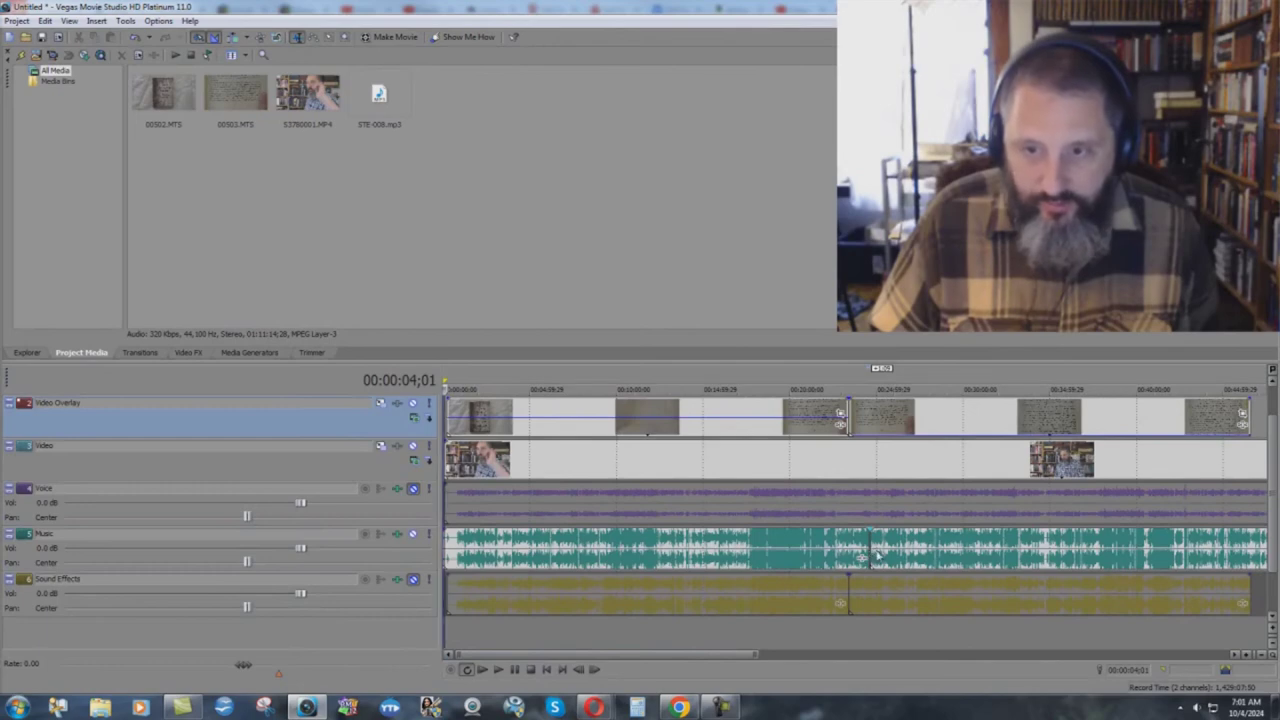
click(870, 553)
scroll(872, 550, up, 2)
scroll(871, 550, up, 6)
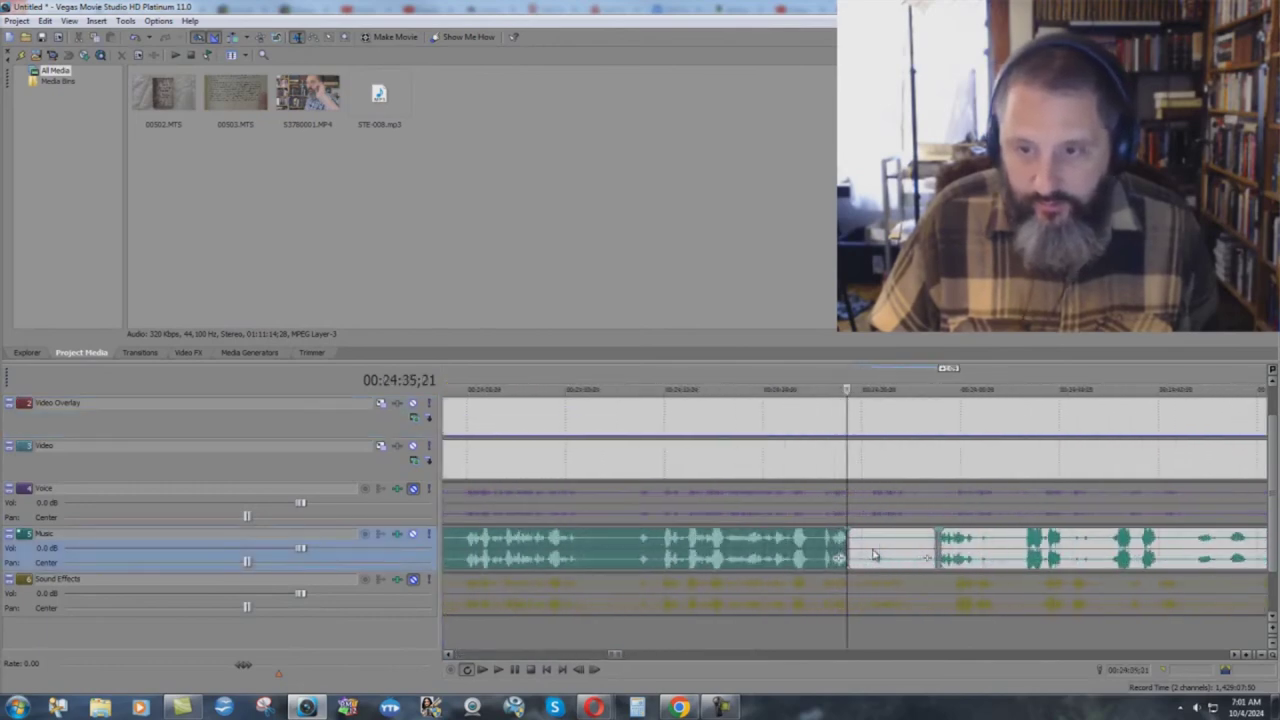
scroll(872, 553, up, 1)
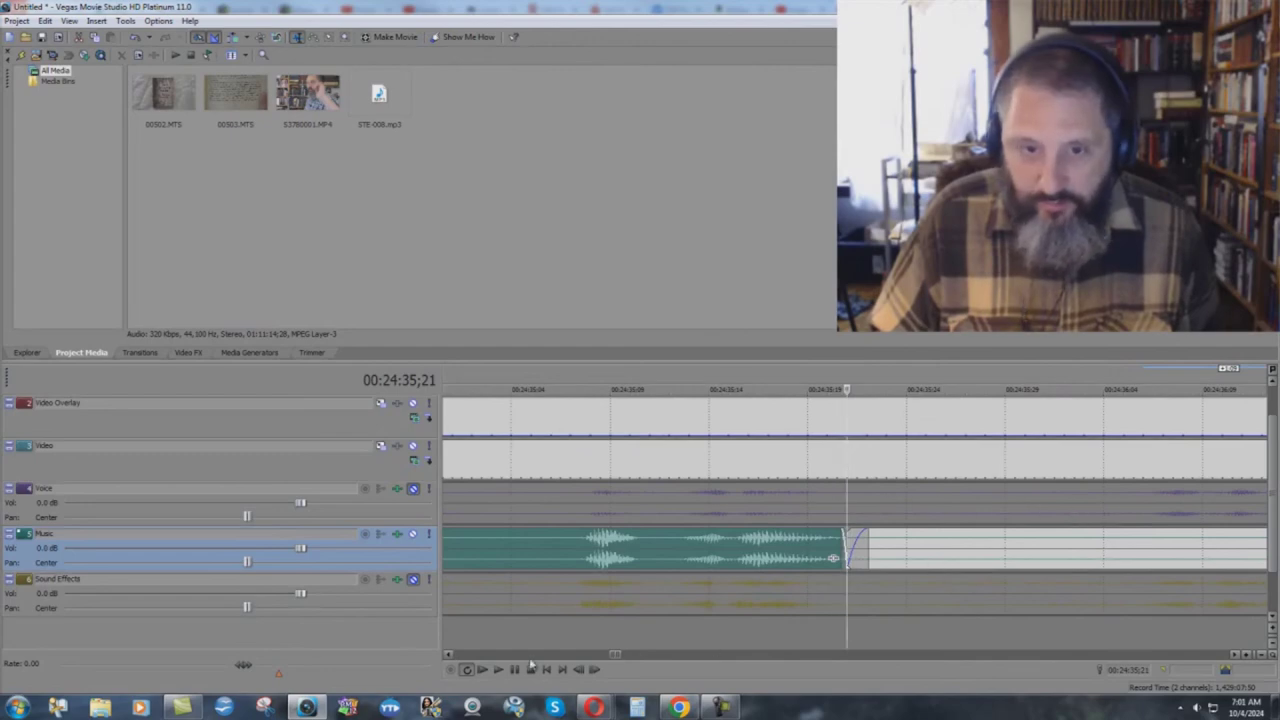
click(498, 669)
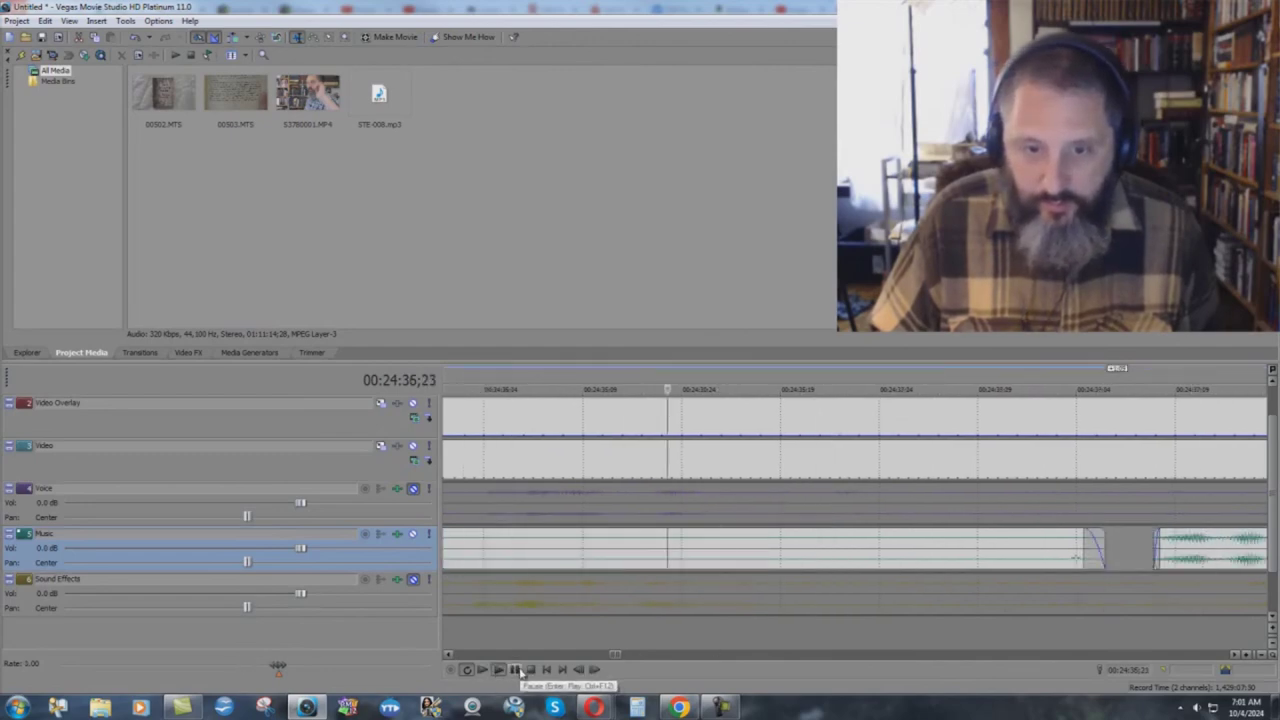
click(516, 670)
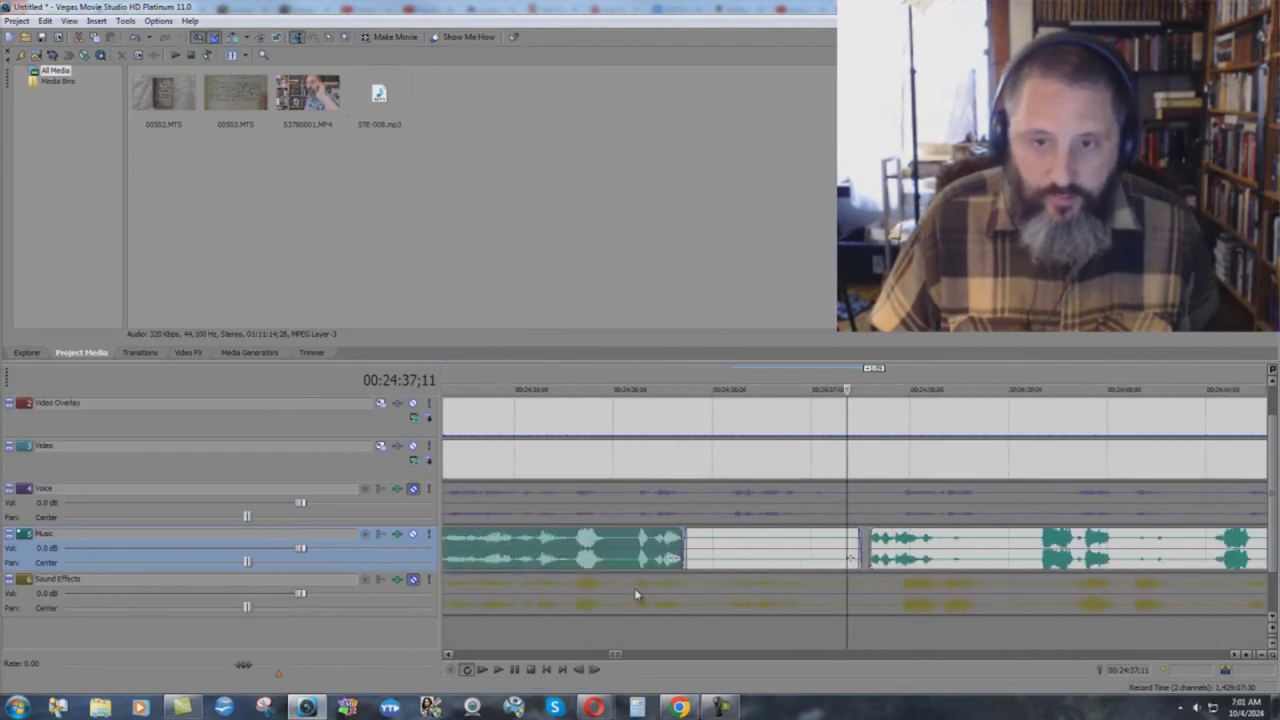
click(686, 520)
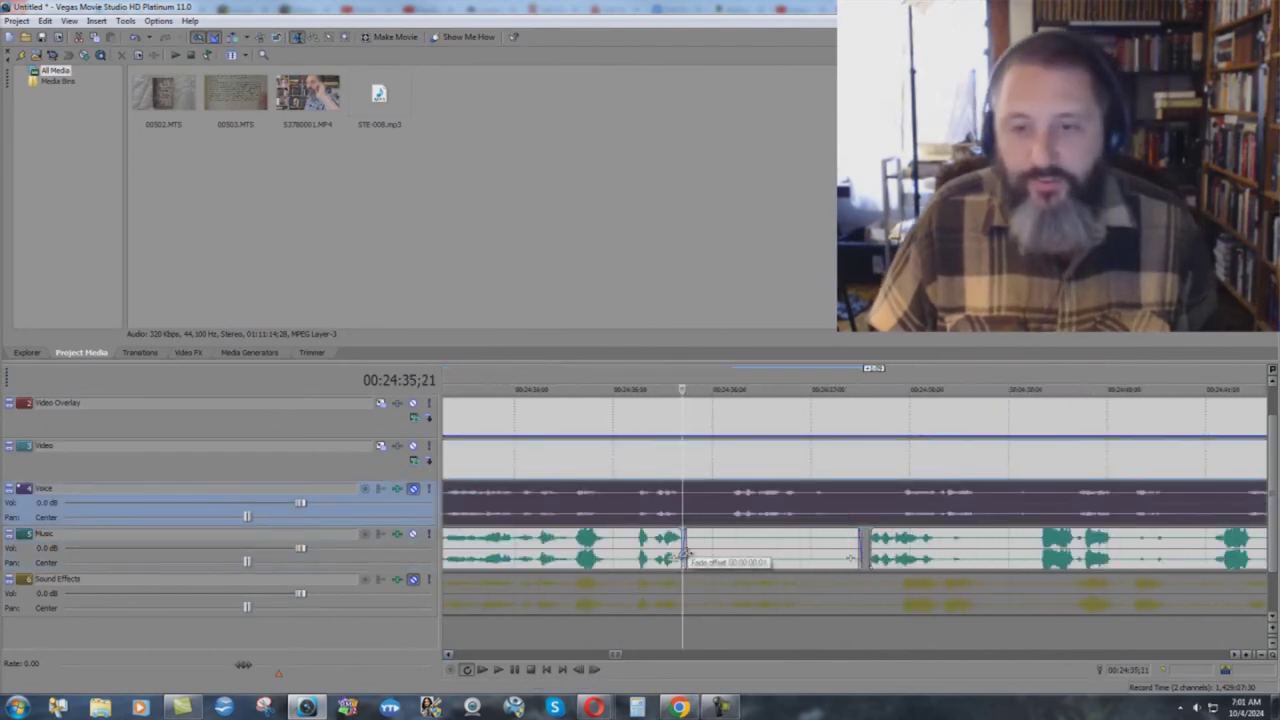